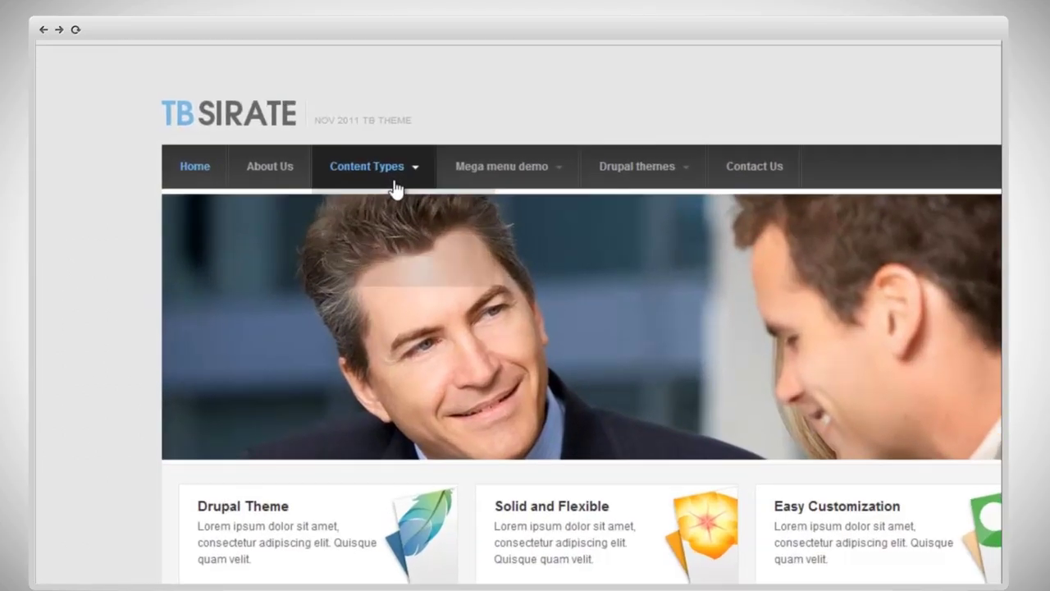
- Open the drupal.org TB Mega Menu project page (tb_megamenu) in a new browser tab
mouse_move(405, 189)
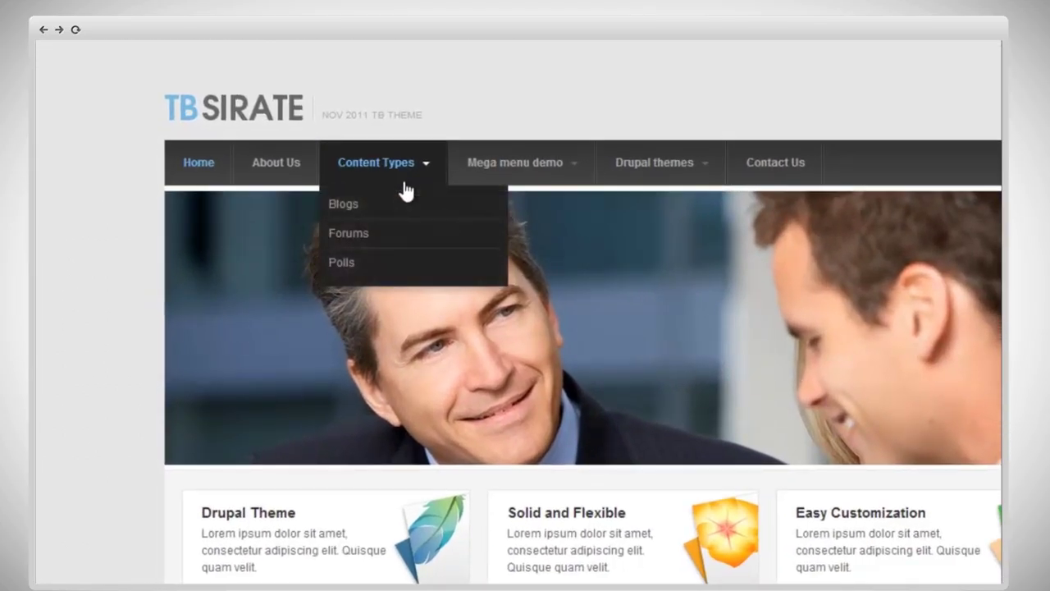
mouse_move(495, 186)
mouse_move(503, 212)
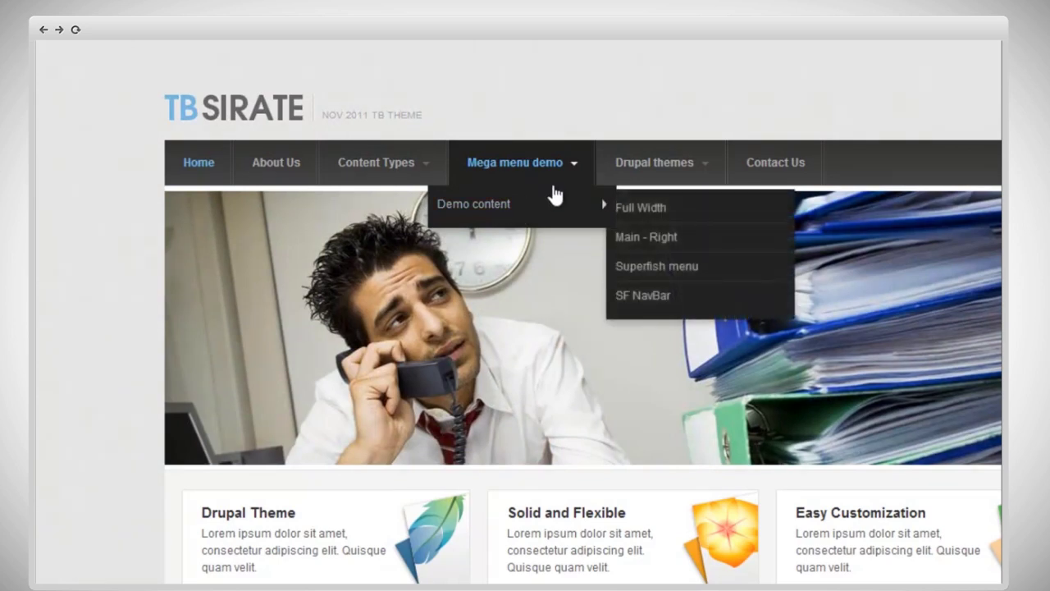
mouse_move(623, 179)
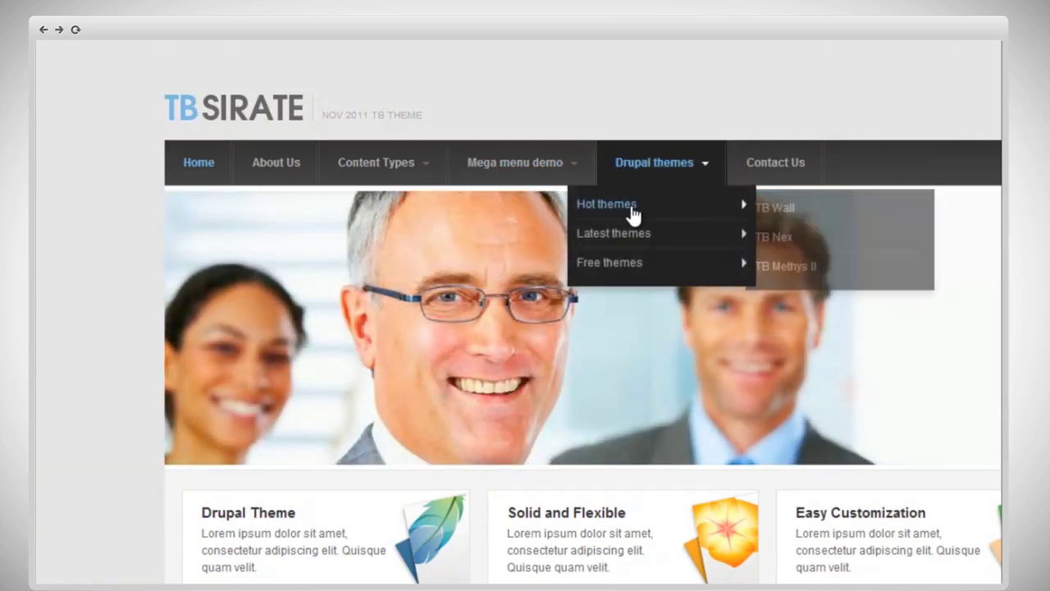
mouse_move(529, 187)
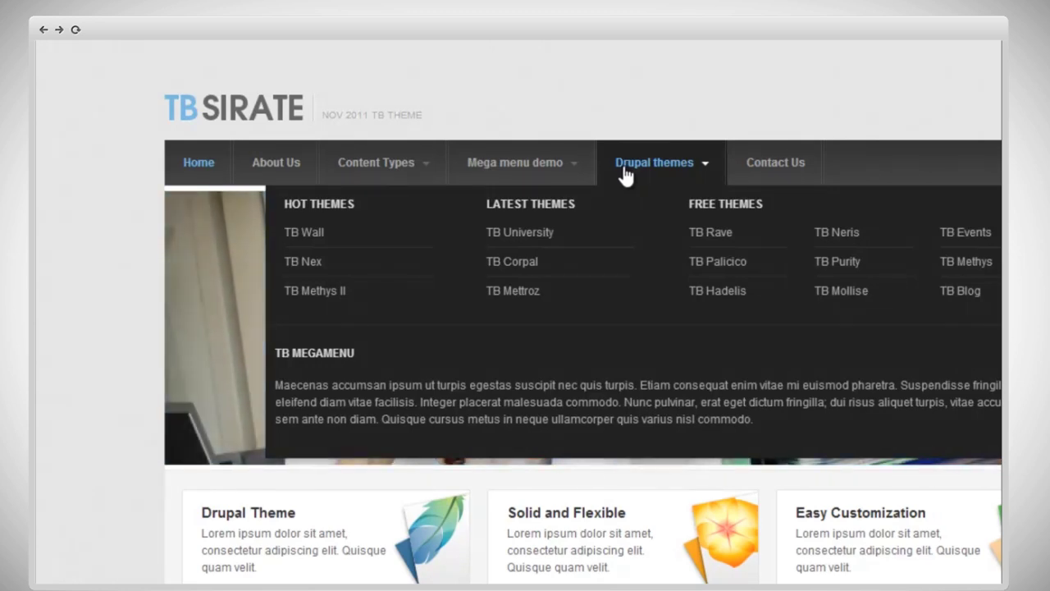
mouse_move(558, 176)
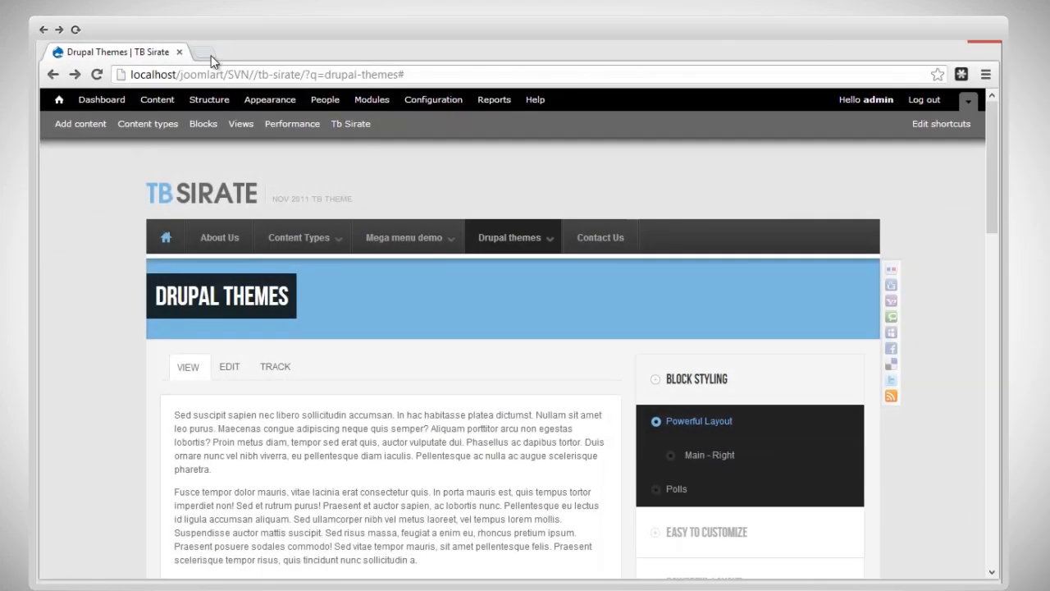
click(207, 53)
click(287, 75)
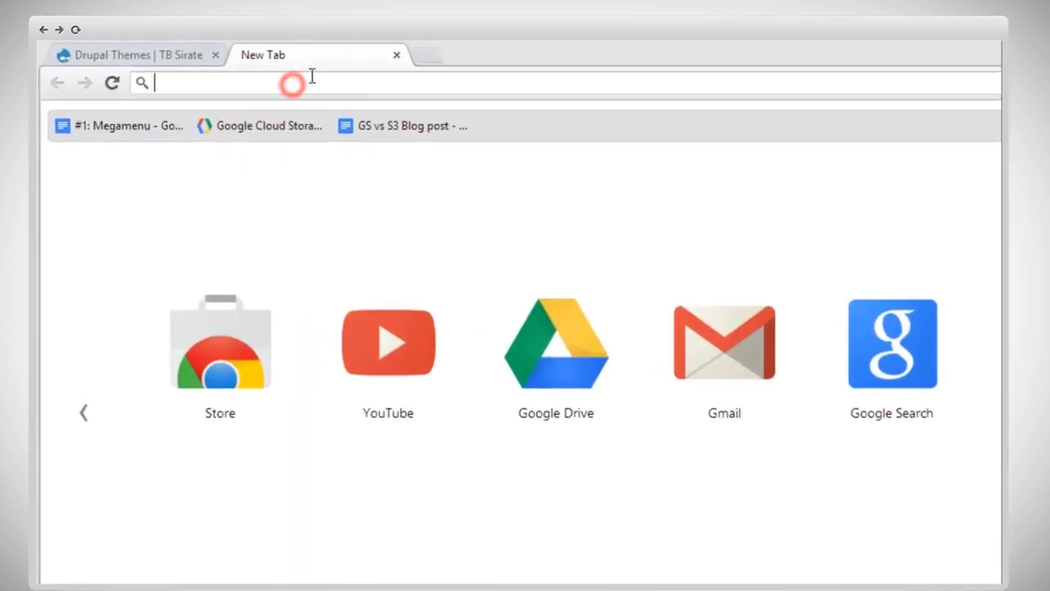
text(drupal)
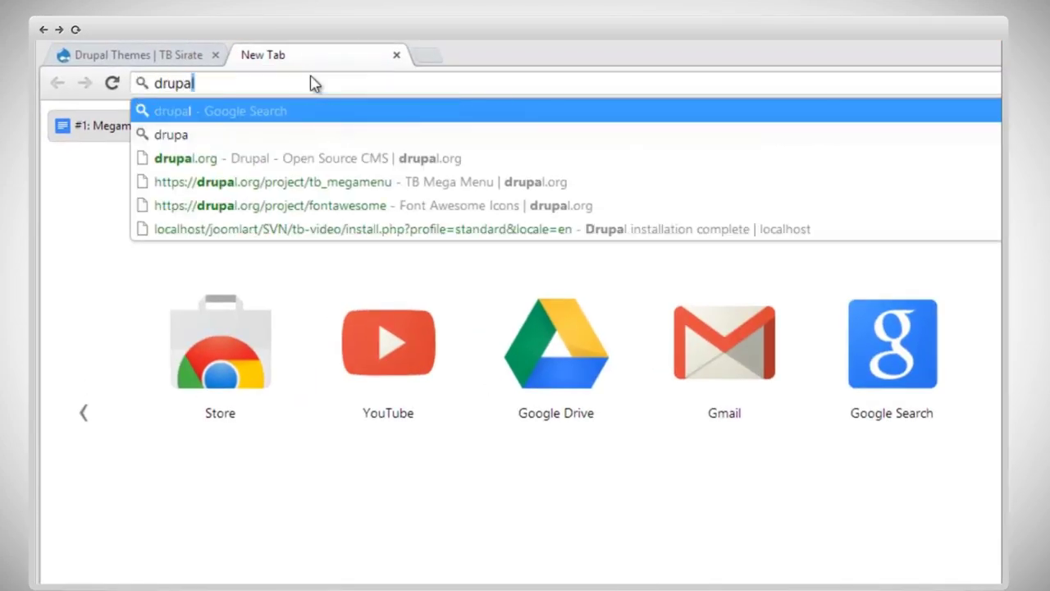
click(322, 182)
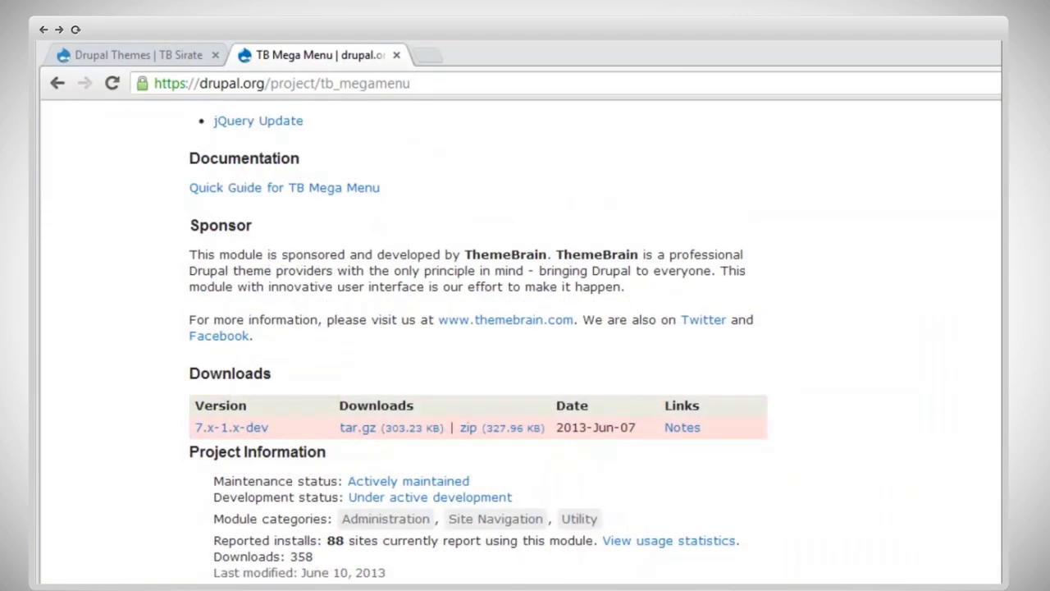
- Copy the link address of the 7.x-1.x-dev zip download
scroll(479, 342, down, 1)
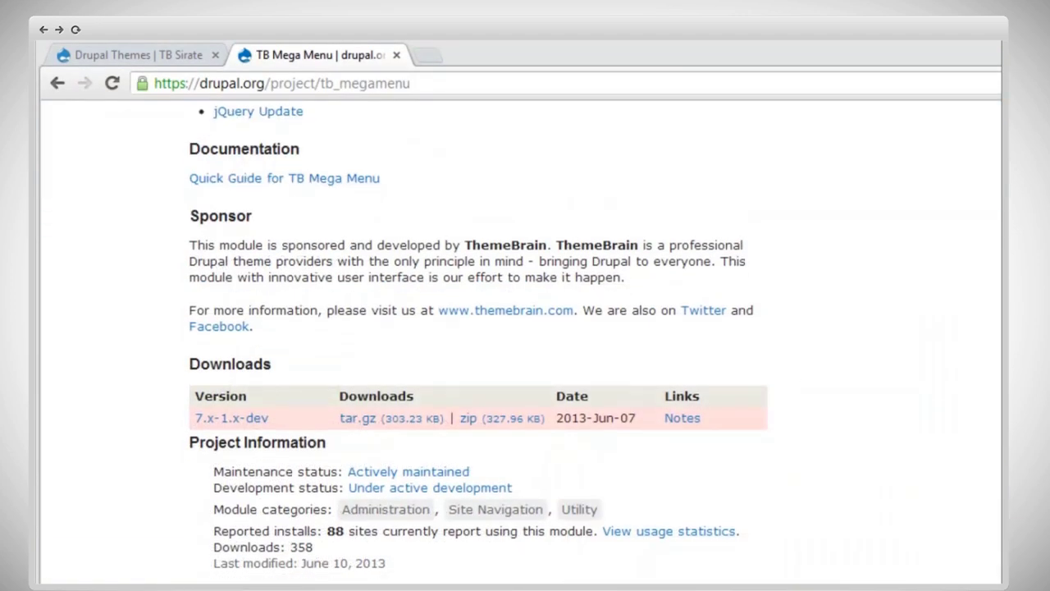
right_click(514, 429)
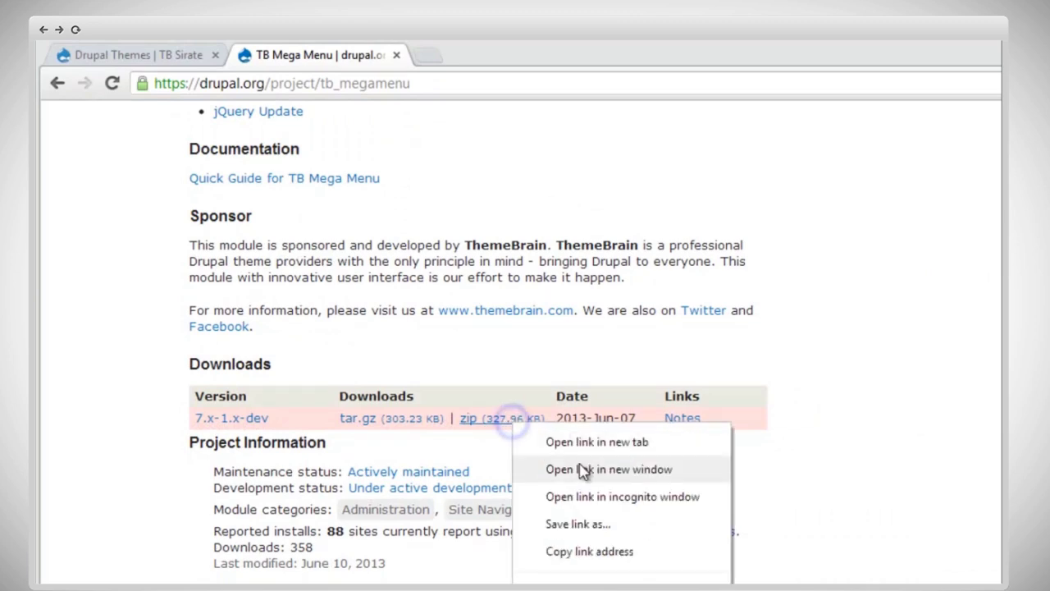
click(596, 552)
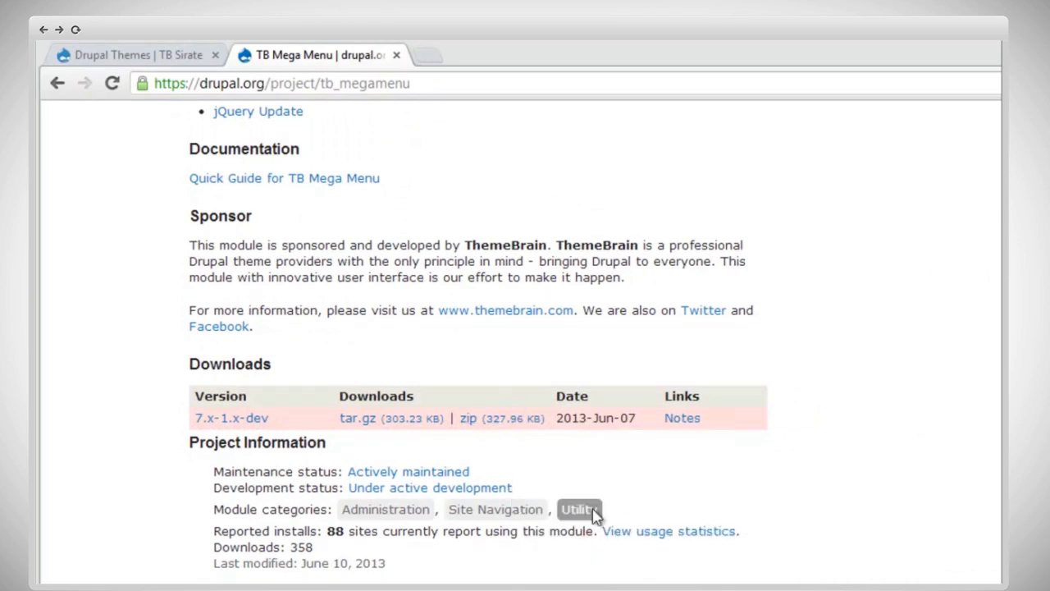
- Install tb_megamenu on the TB Sirate site from the pasted zip URL via Install new module
click(156, 56)
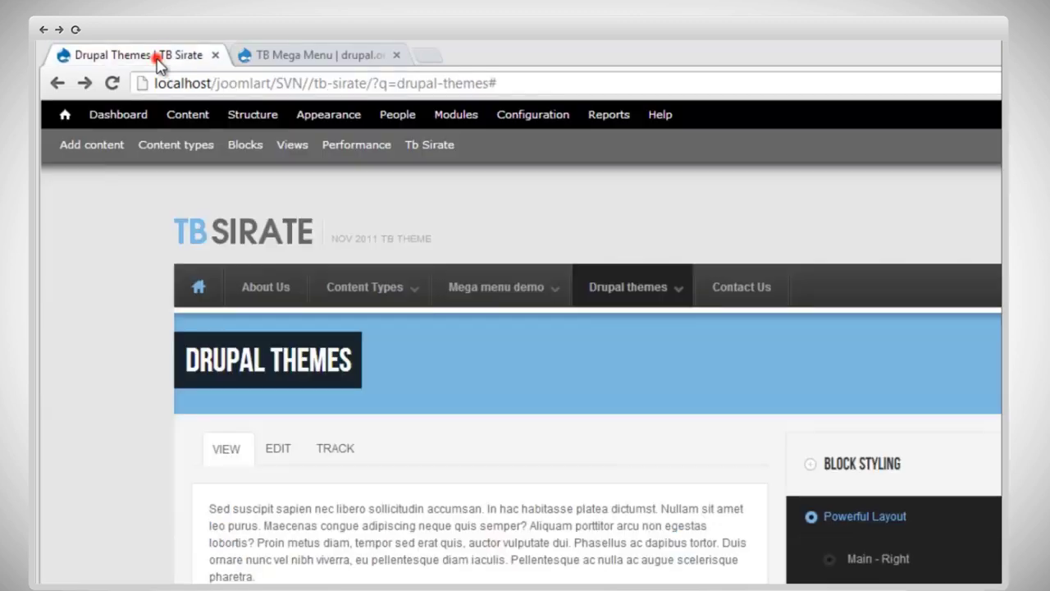
click(456, 114)
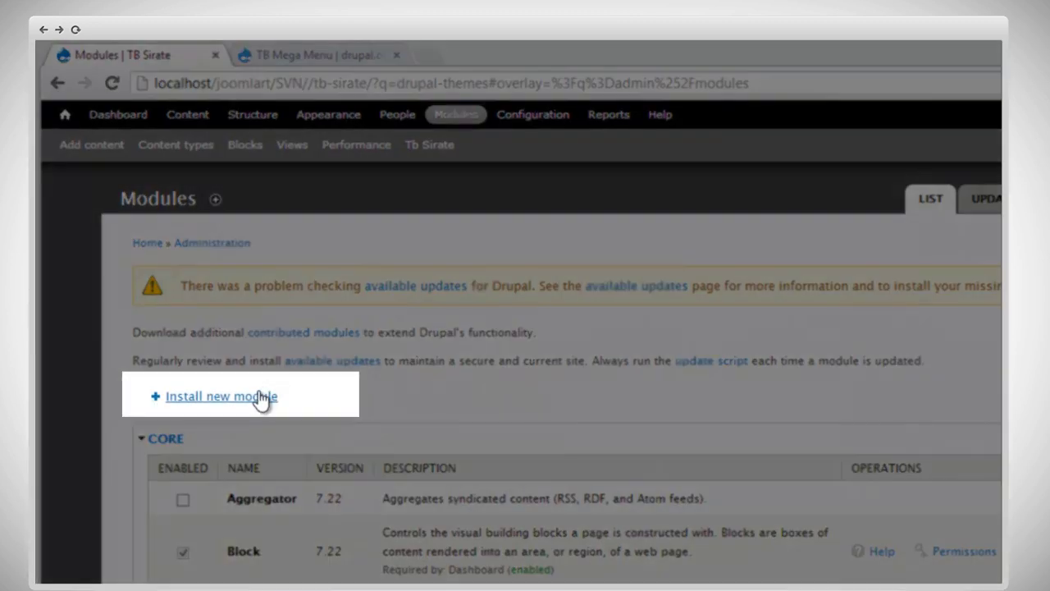
click(258, 397)
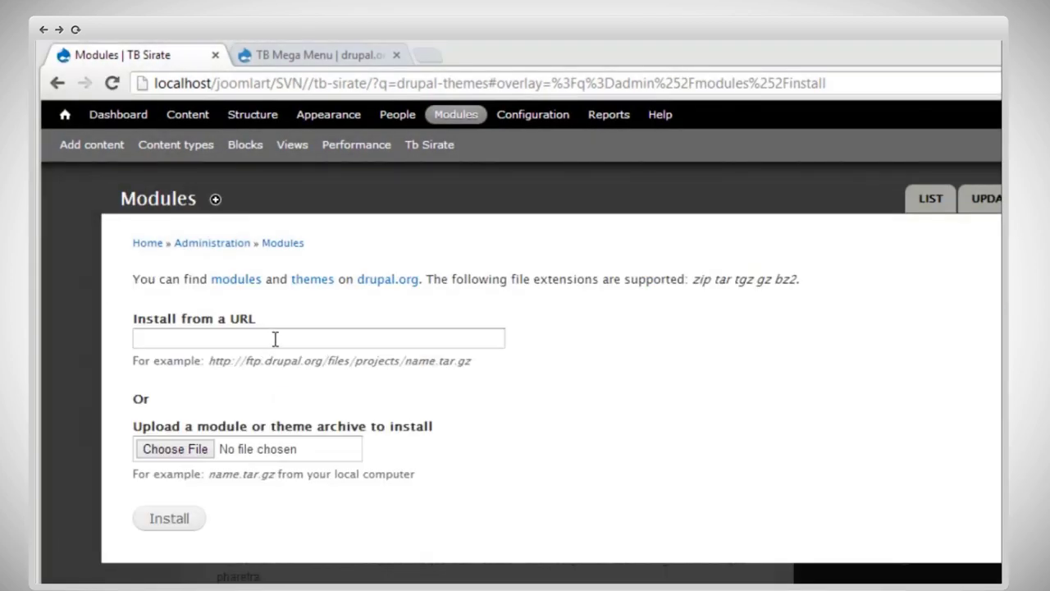
click(275, 339)
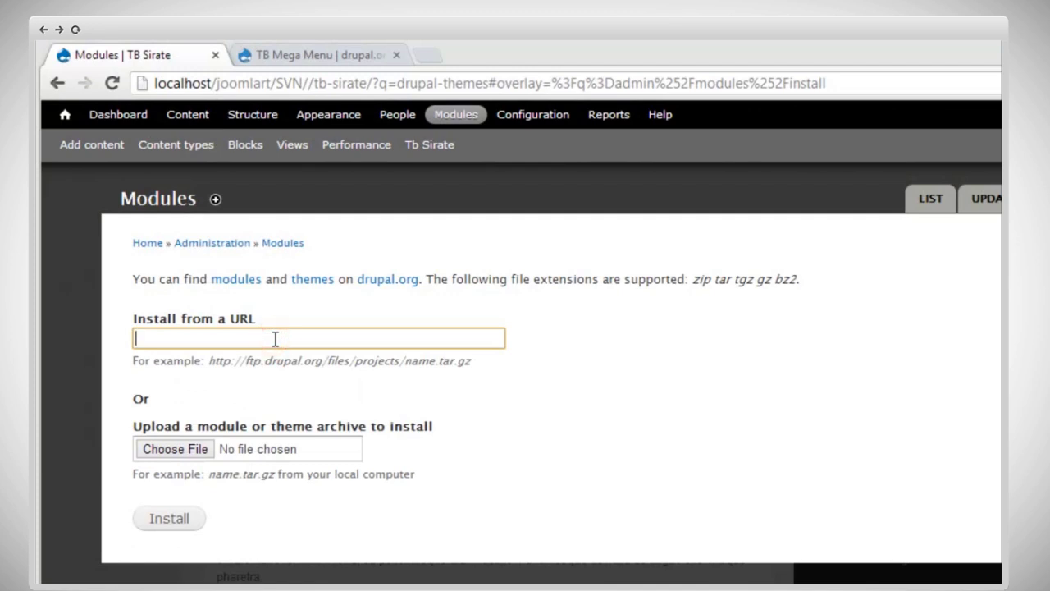
key(ctrl+v)
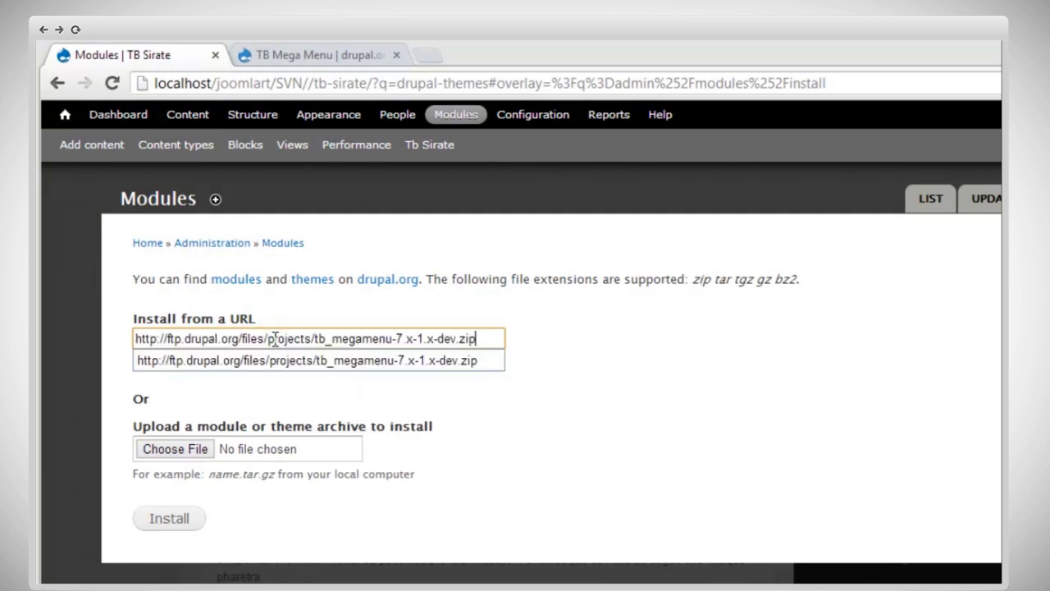
click(177, 521)
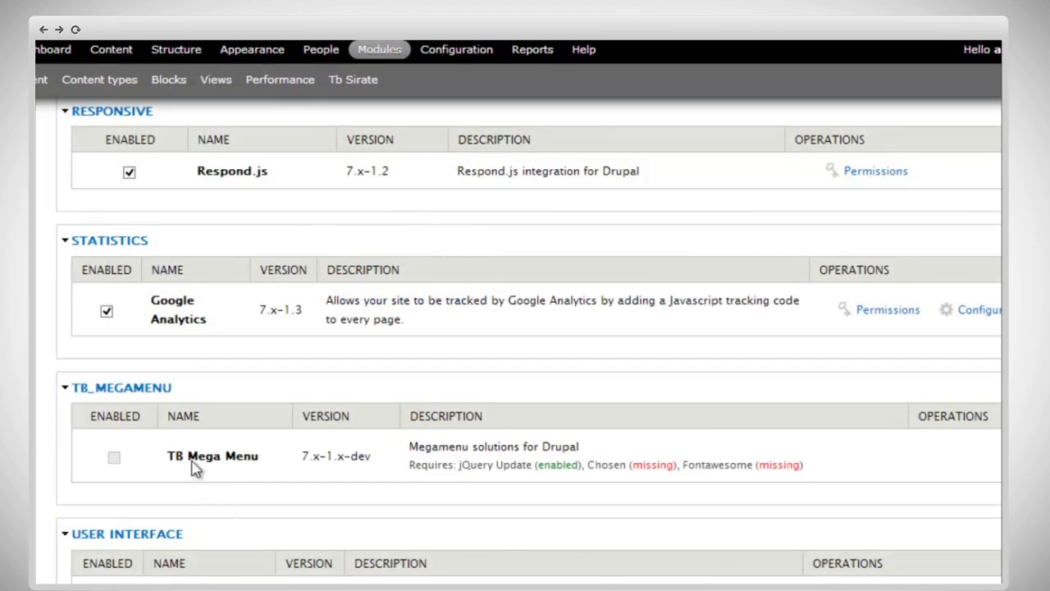
- Highlight the missing Chosen and Fontawesome dependencies listed under TB Mega Menu
double_click(633, 466)
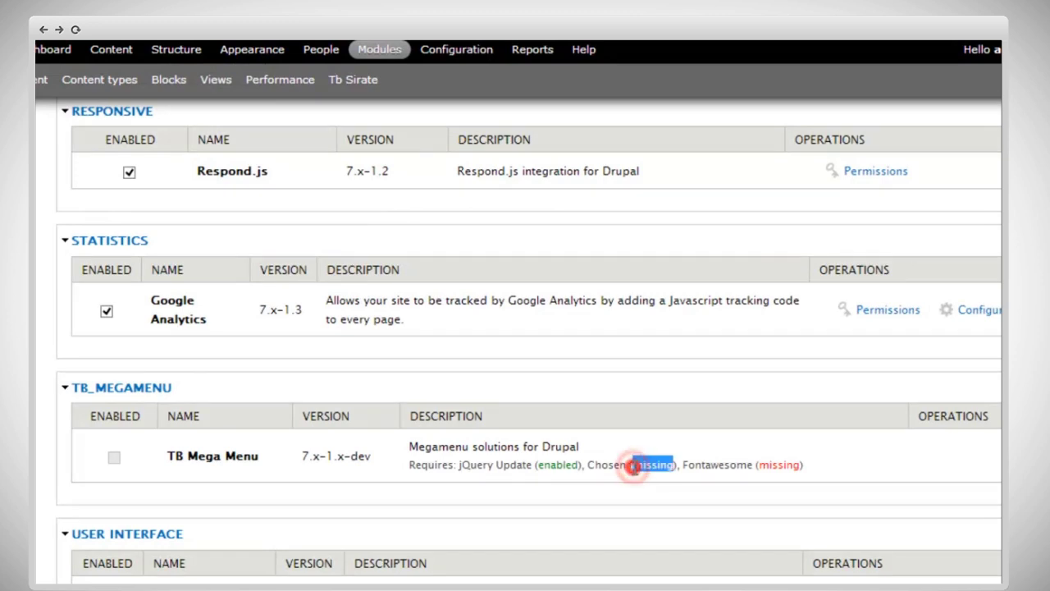
double_click(768, 466)
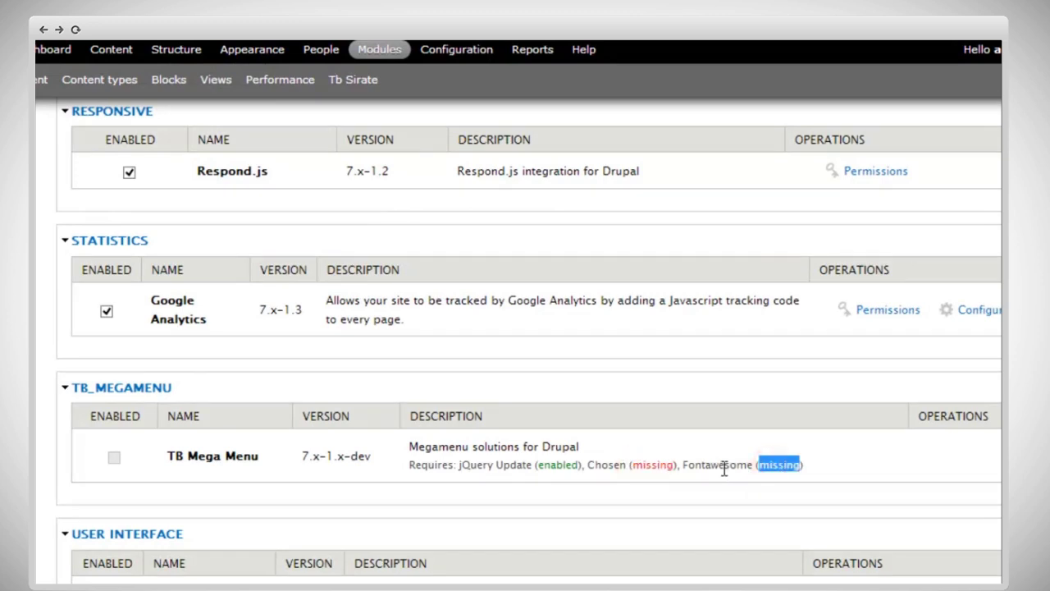
click(724, 466)
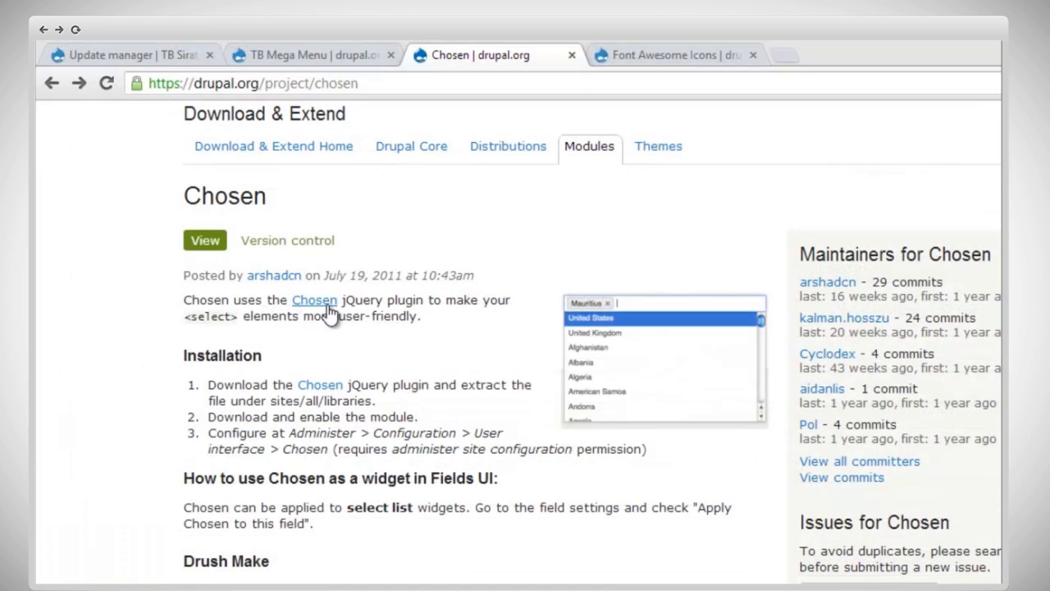
- Download the Chosen library zip from GitHub and the Font Awesome package from its site
click(315, 301)
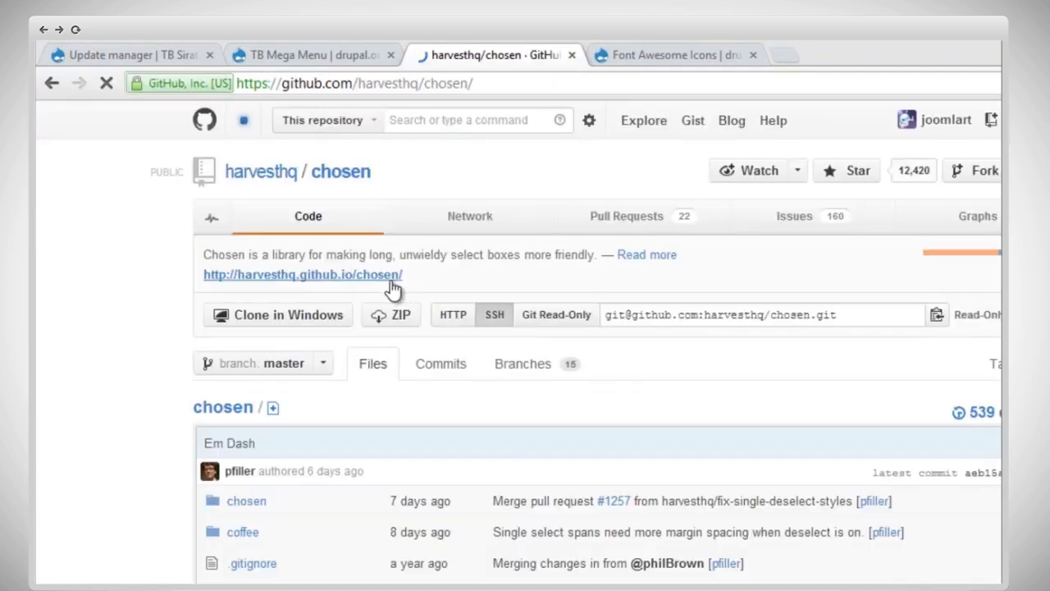
click(394, 320)
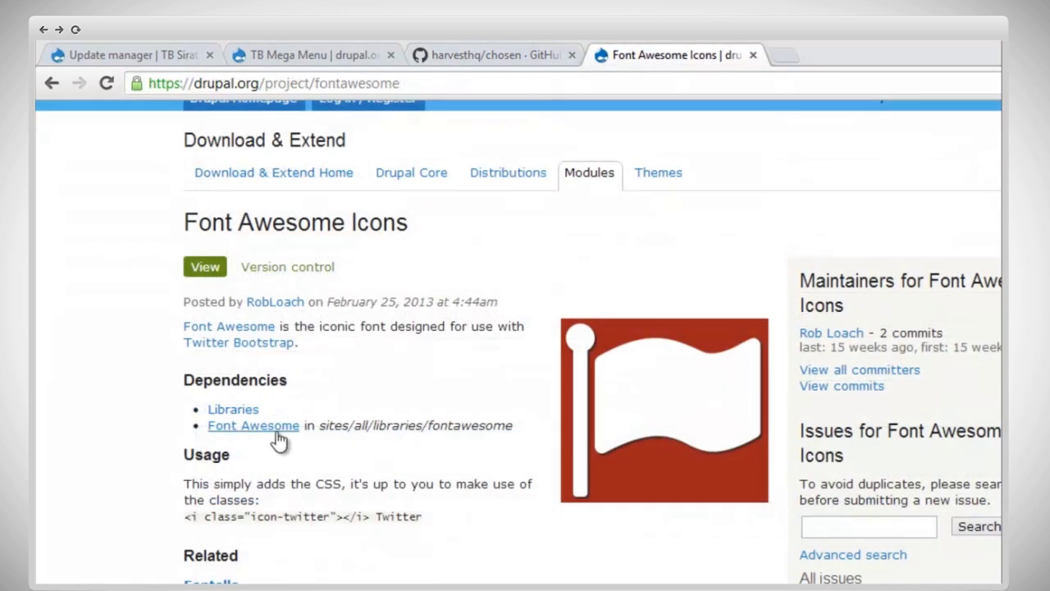
click(277, 431)
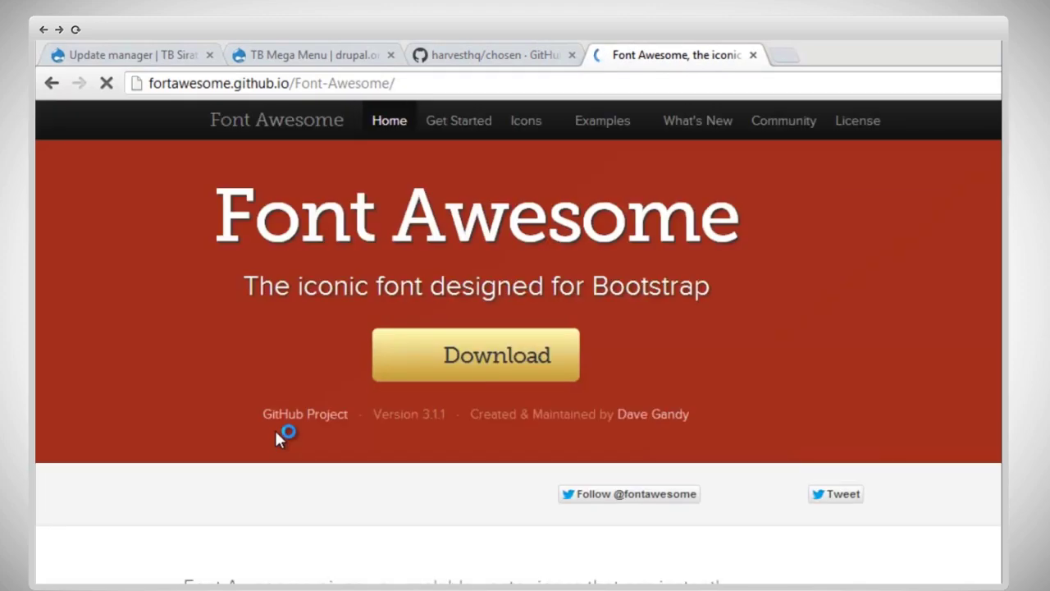
click(439, 369)
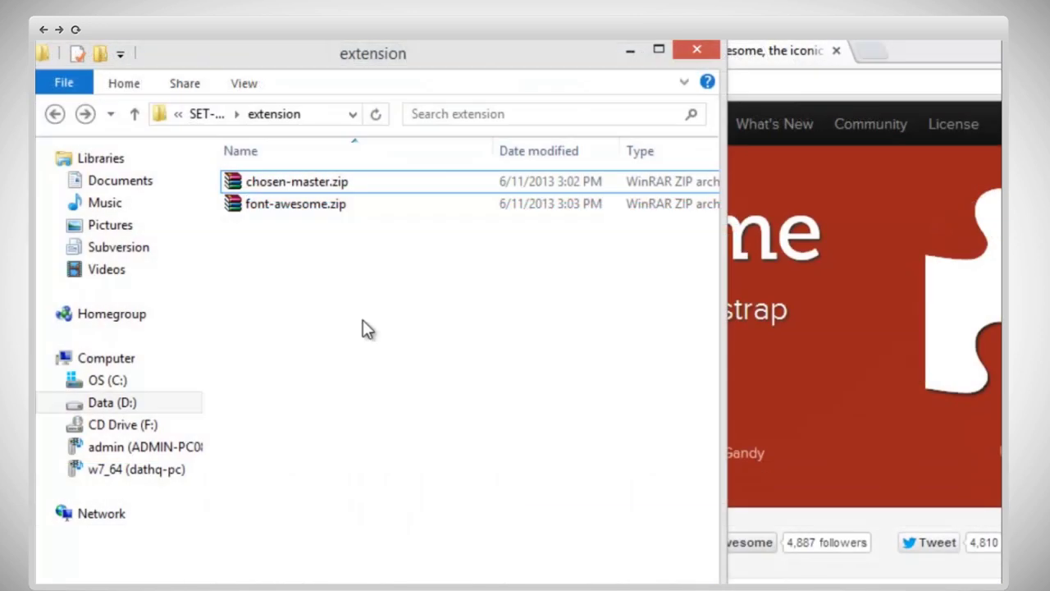
- Extract chosen-master.zip and font-awesome.zip into their own folders
click(304, 186)
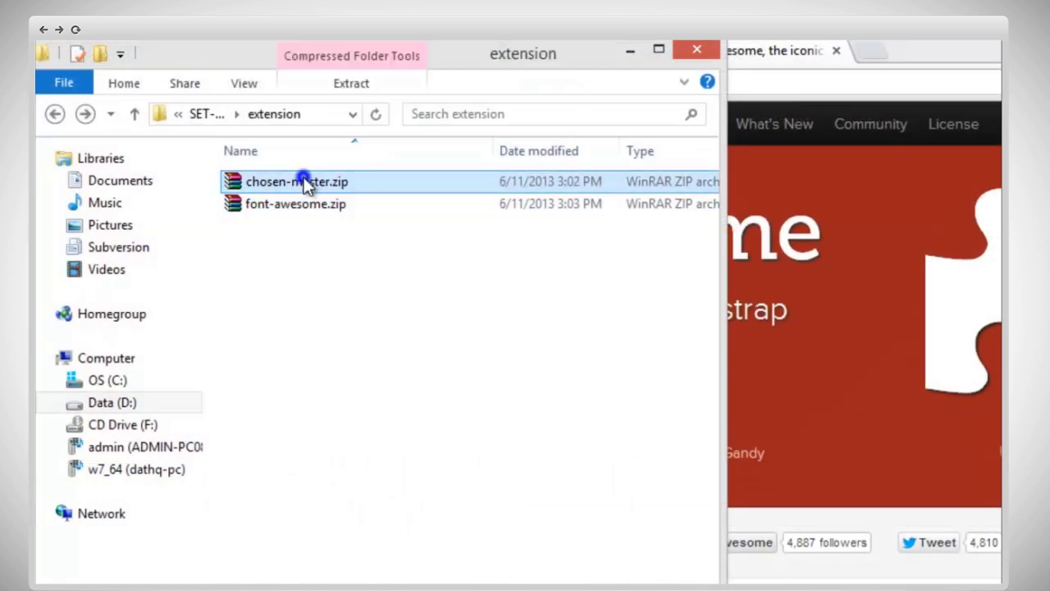
right_click(305, 183)
click(405, 262)
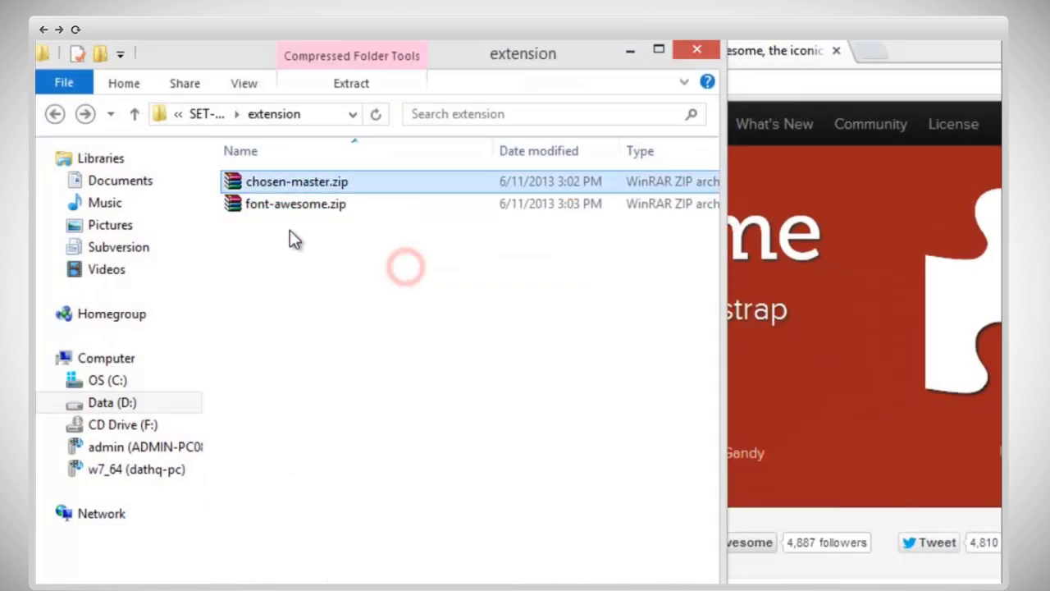
right_click(298, 226)
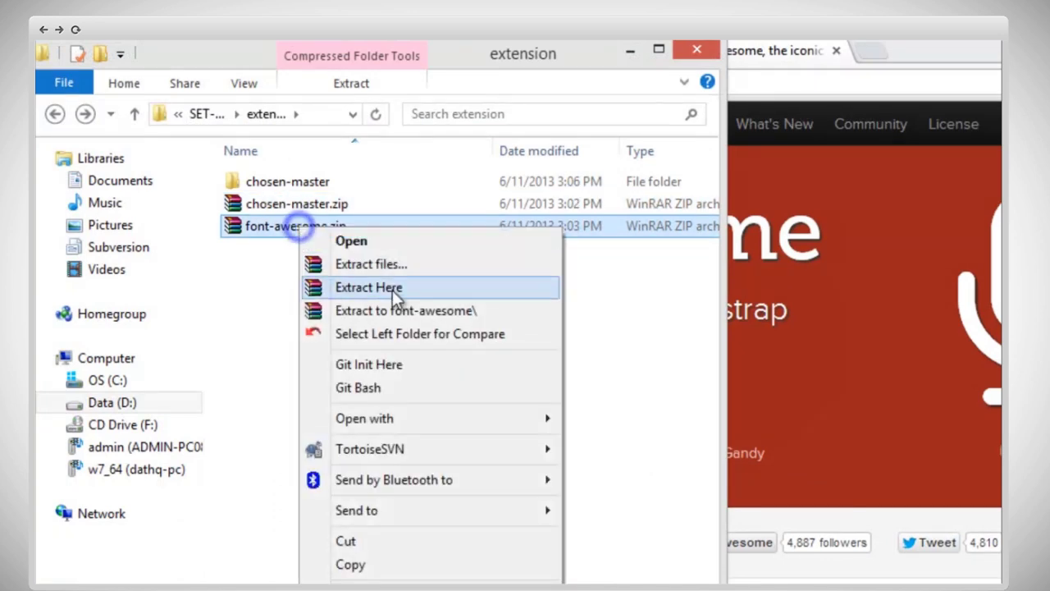
click(392, 310)
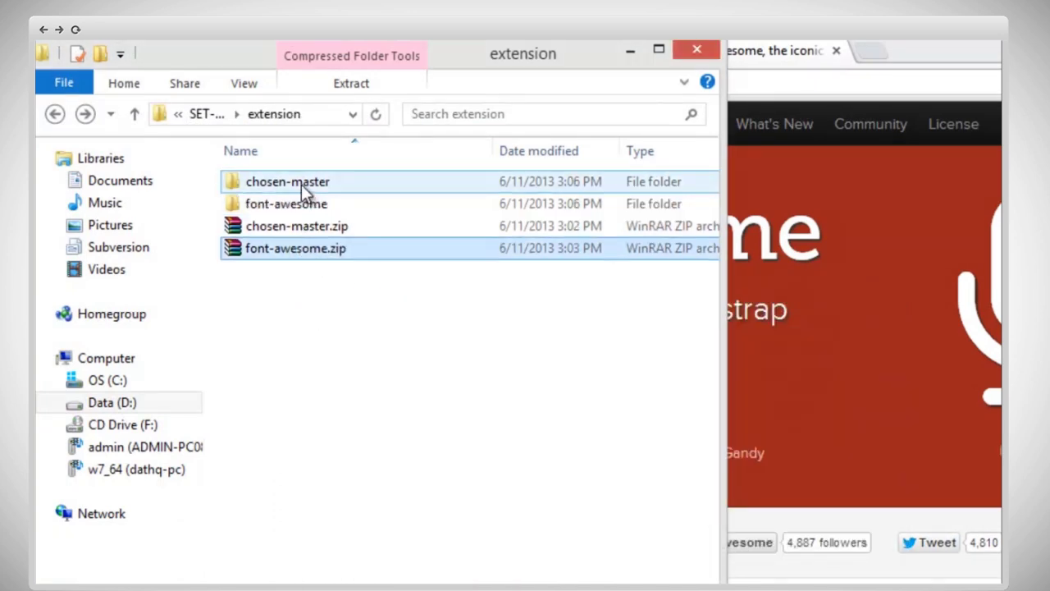
- Select the inner chosen folder and open sites > all > libraries in a second window
double_click(301, 184)
double_click(294, 183)
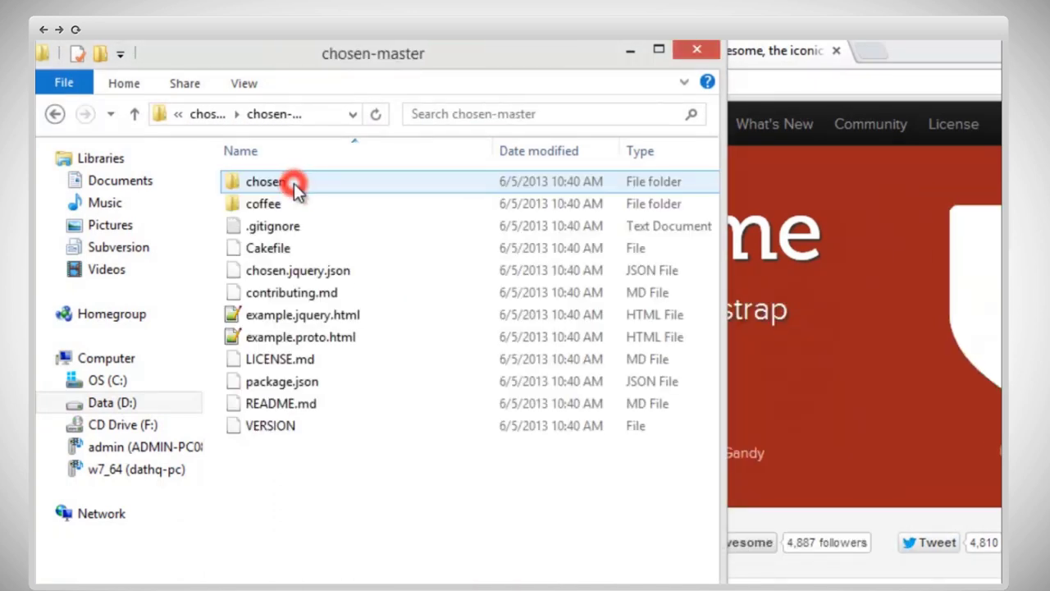
click(293, 183)
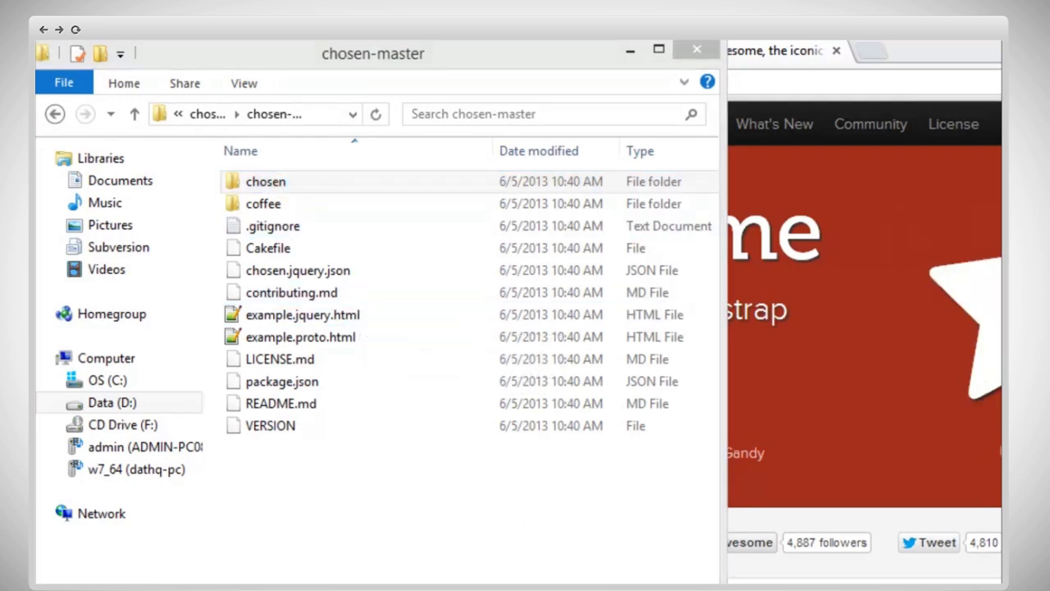
key(alt+Tab)
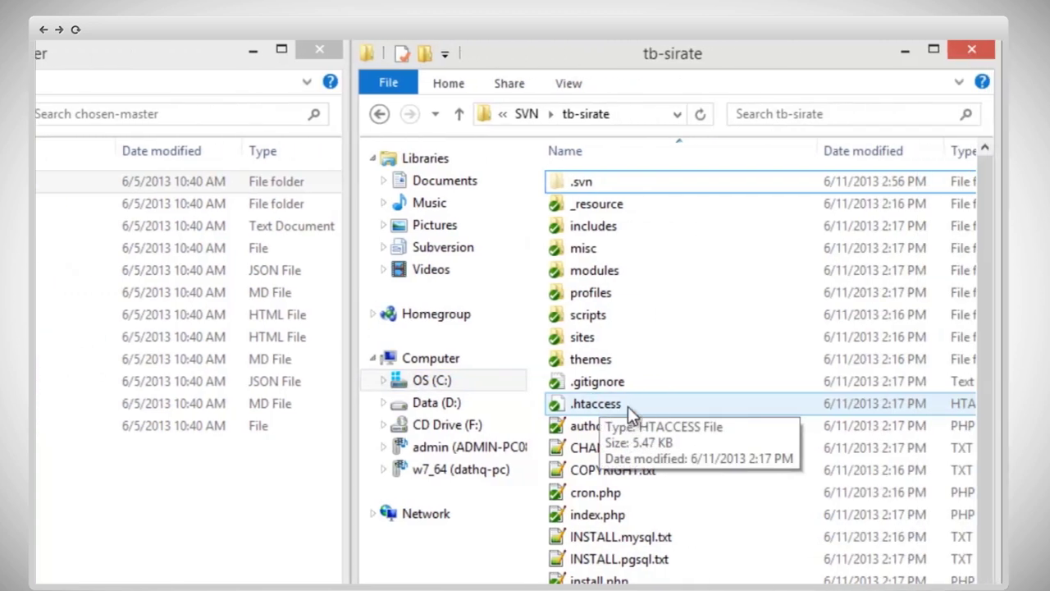
double_click(598, 340)
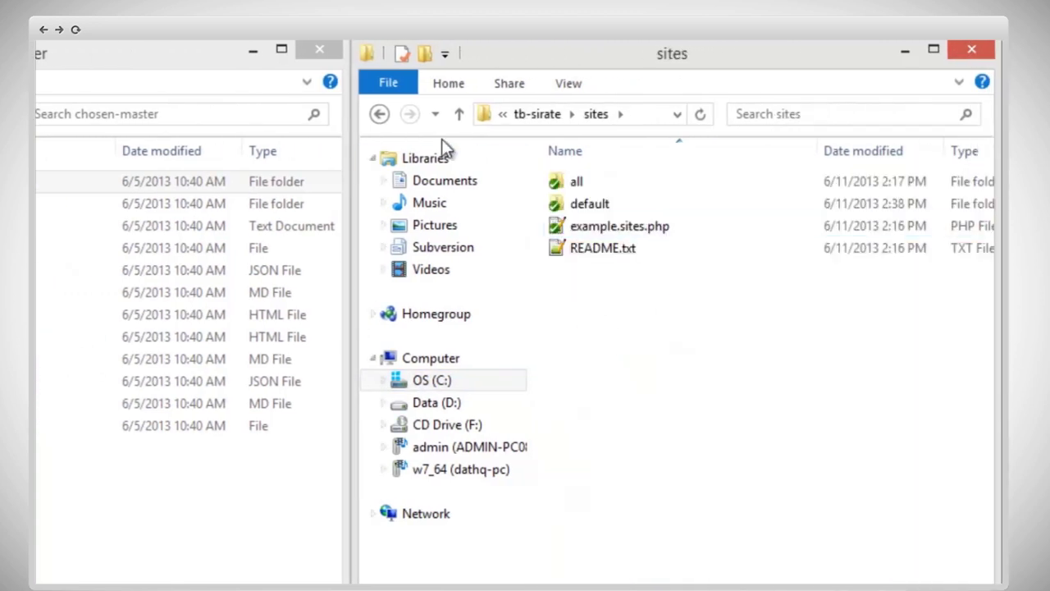
double_click(579, 182)
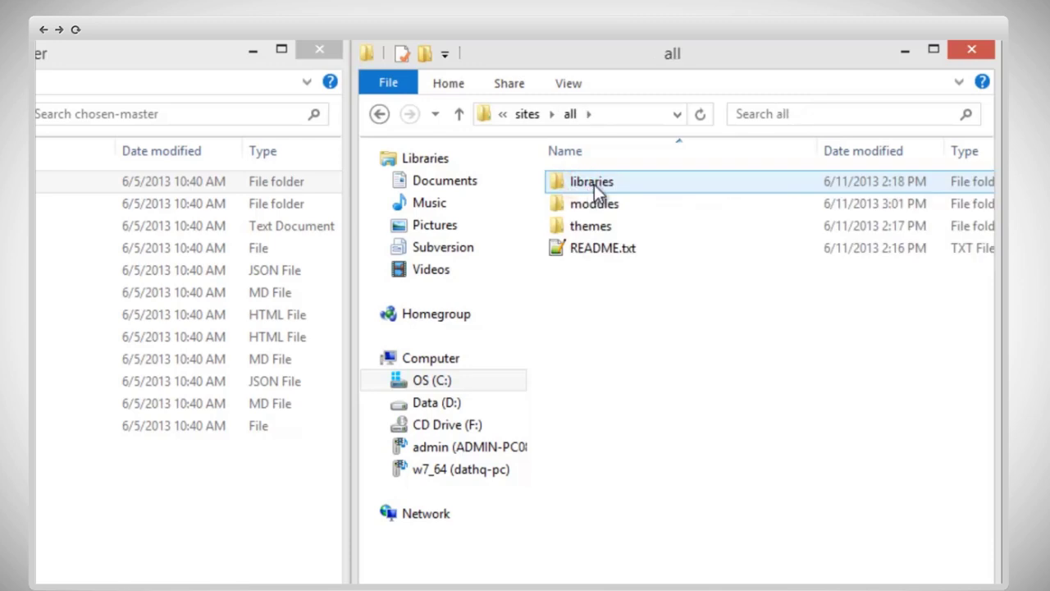
double_click(594, 184)
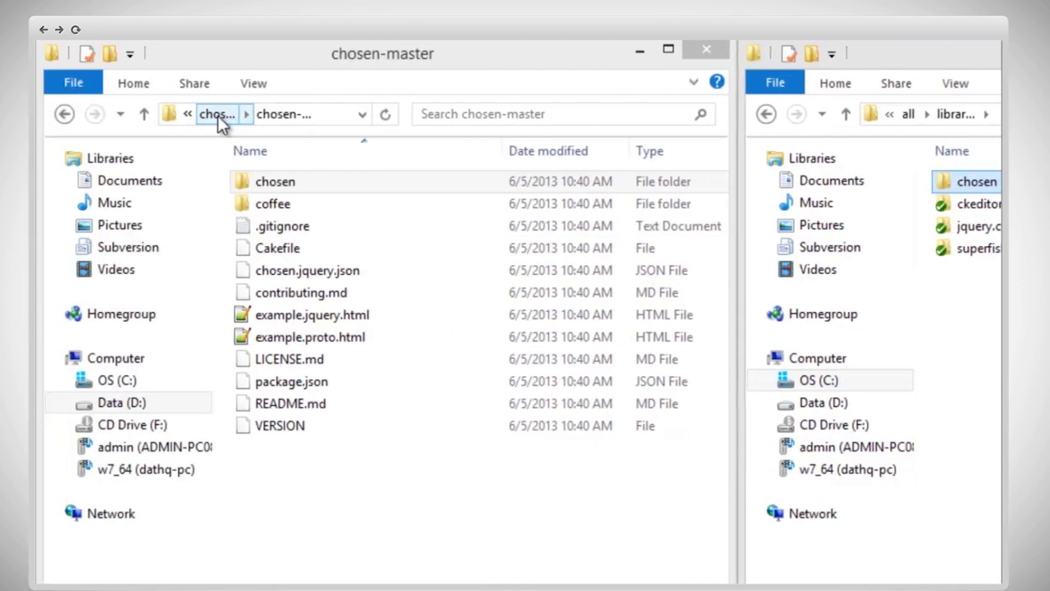
- Select the inner extracted font-awesome folder, then return to the libraries window
click(217, 115)
click(221, 116)
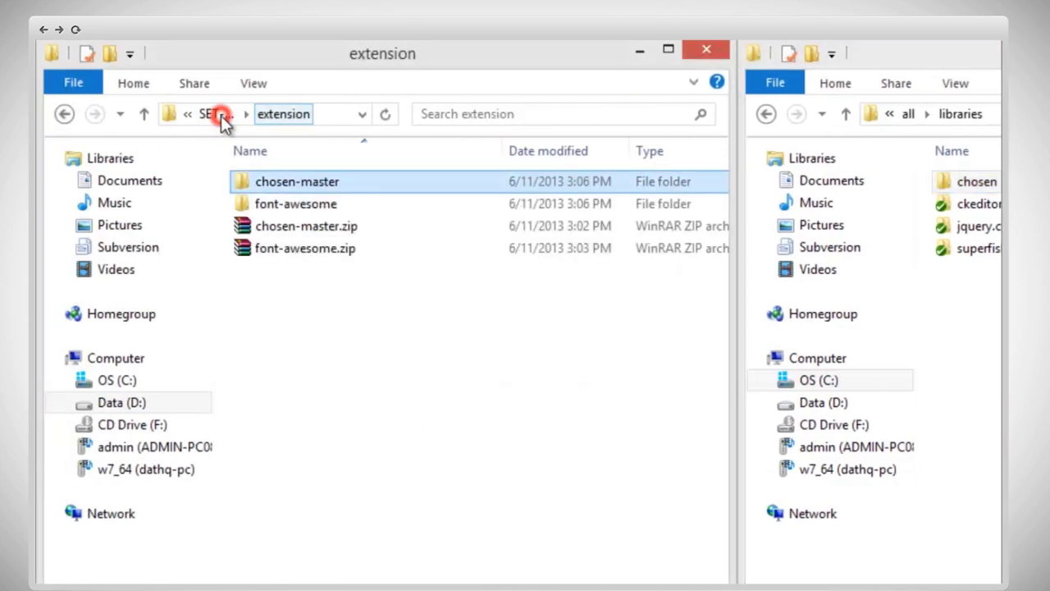
ctrl+click(283, 205)
double_click(281, 204)
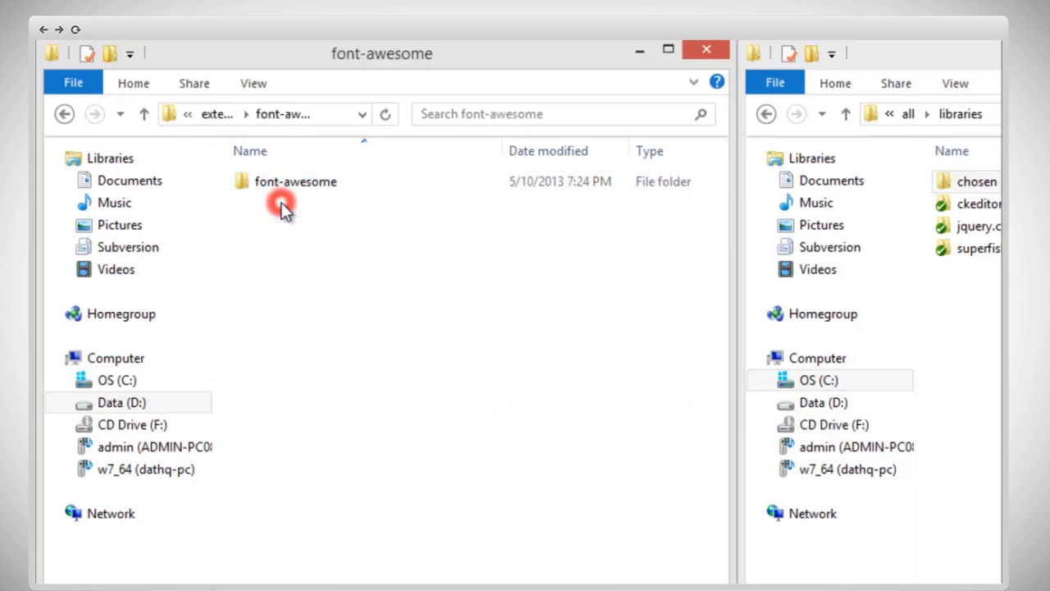
click(286, 186)
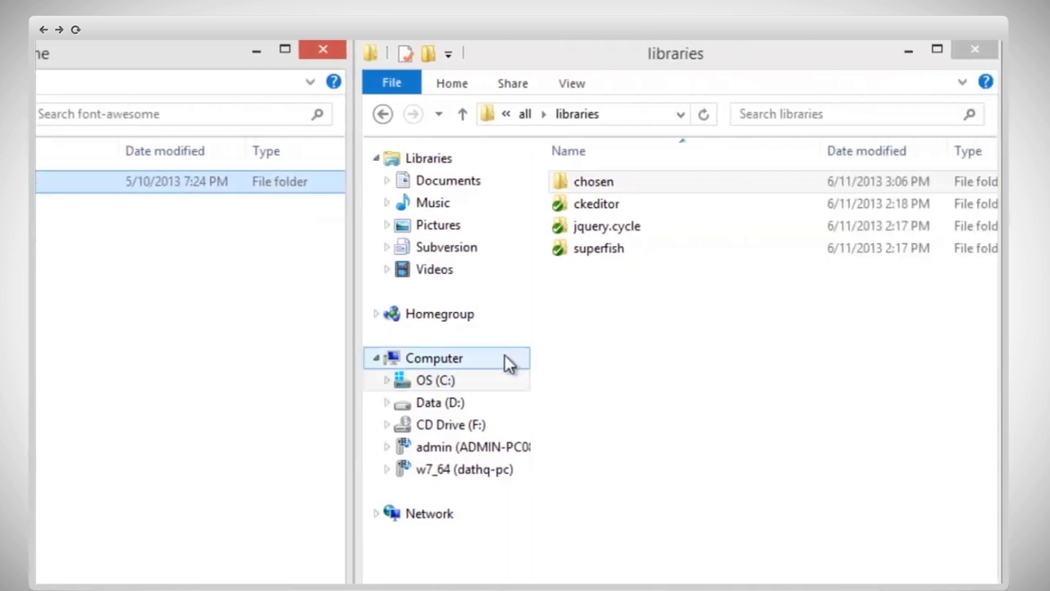
click(668, 317)
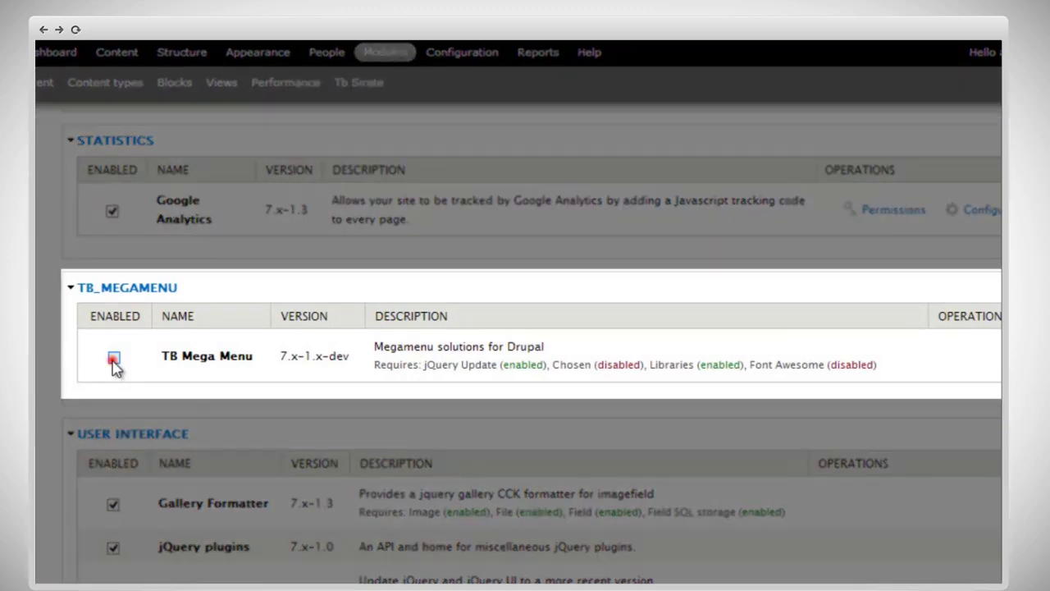
- Enable TB Mega Menu, saving the modules page and accepting its Chosen and Font Awesome dependencies
click(113, 360)
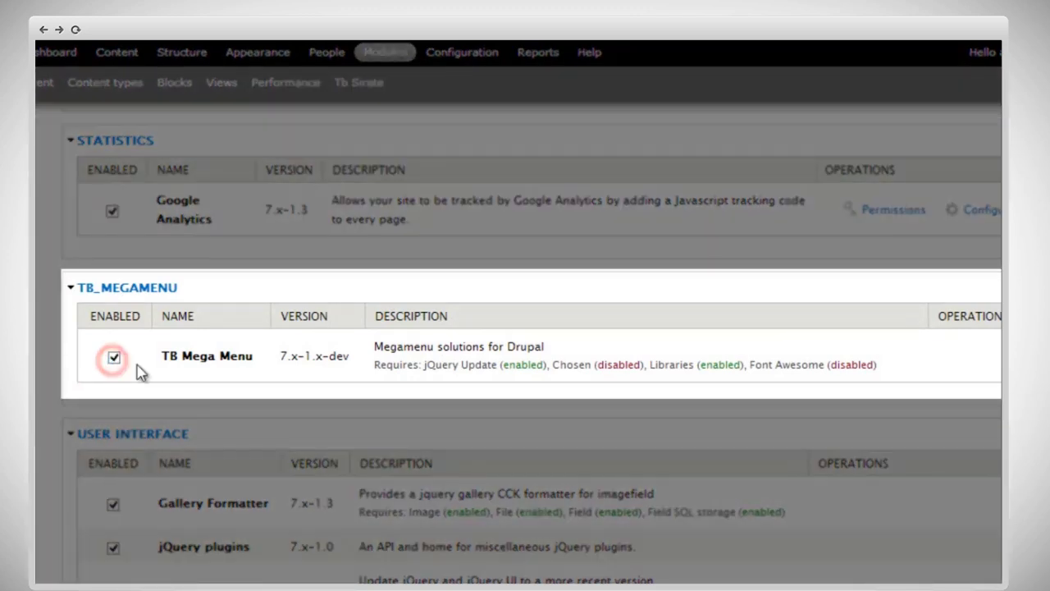
scroll(526, 345, down, 8)
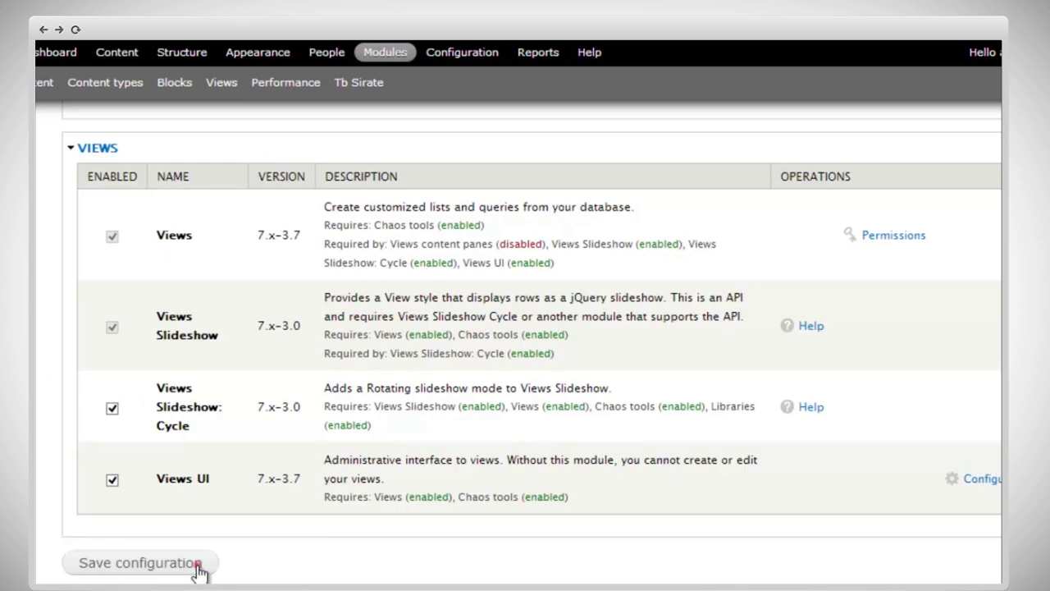
click(200, 566)
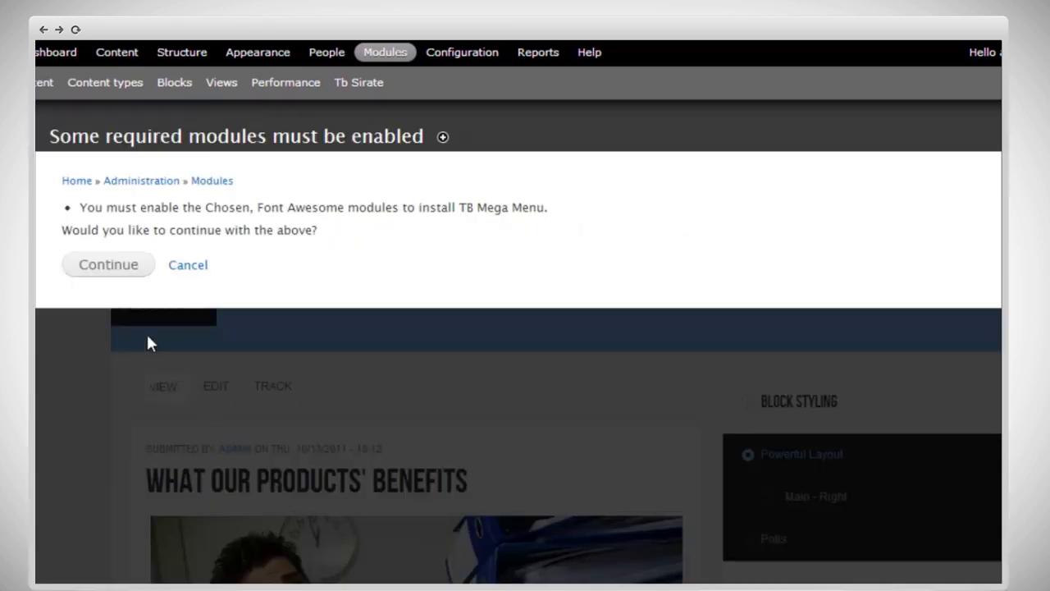
click(122, 268)
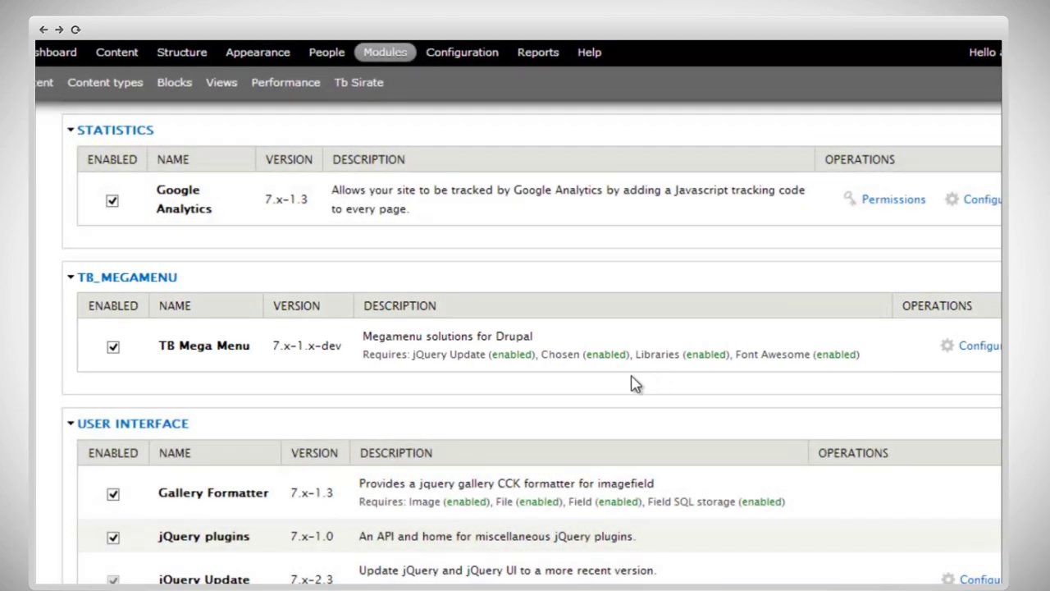
- Place the TB Mega Menu: Main menu block in the Menu bar region
click(175, 86)
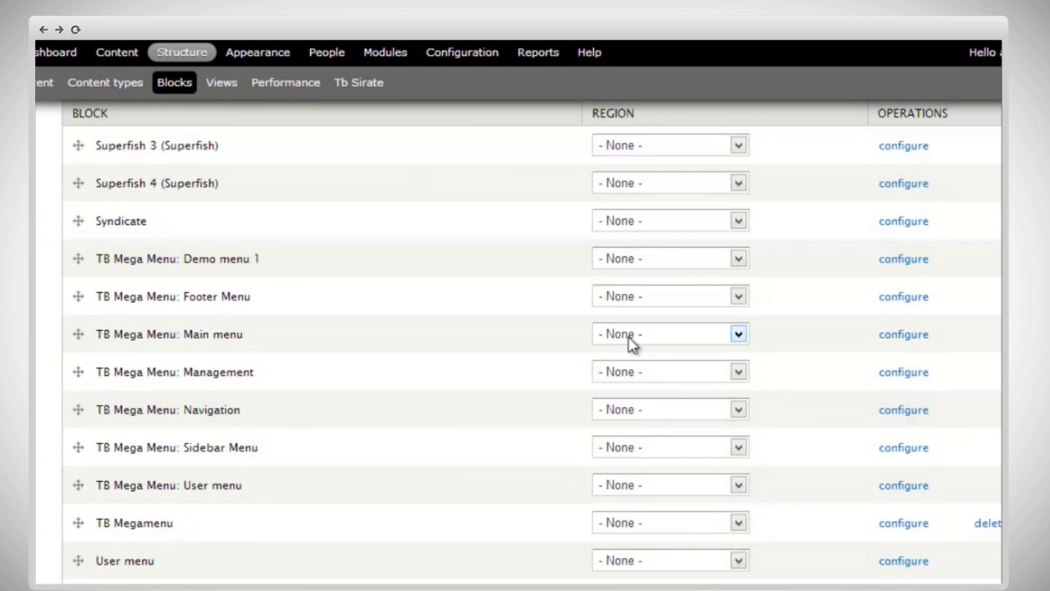
click(631, 344)
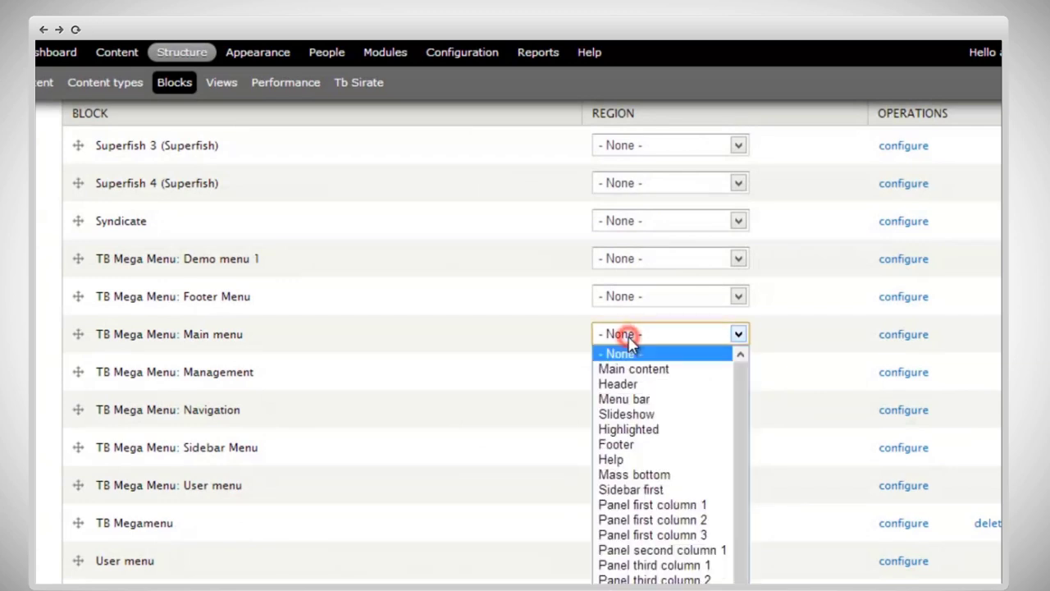
click(638, 397)
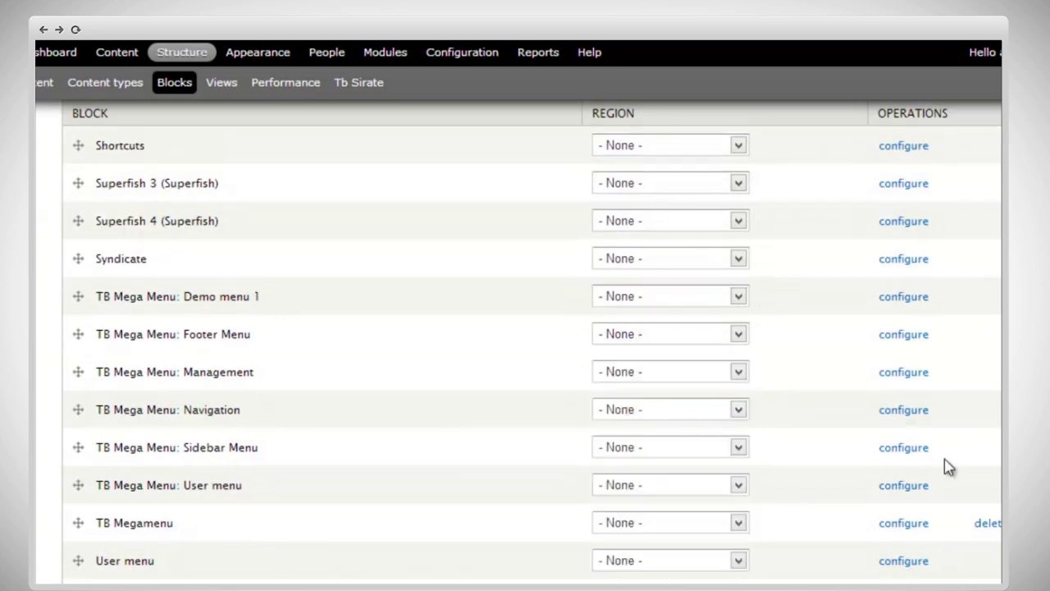
- Set Main menu (Superfish) and Navbar (Superfish) to None and save the blocks
scroll(531, 355, up, 15)
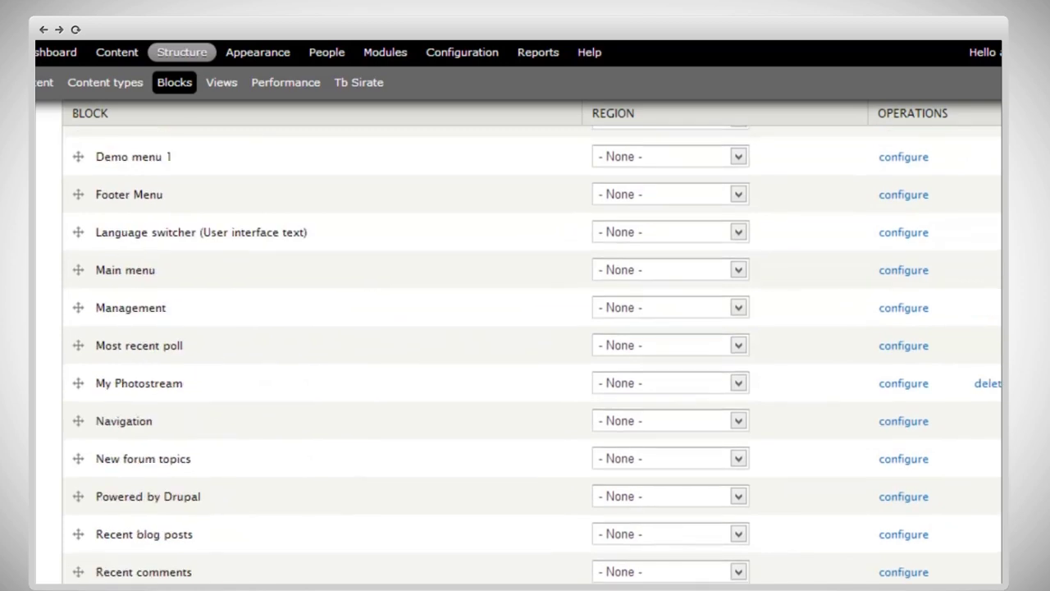
scroll(531, 355, up, 2)
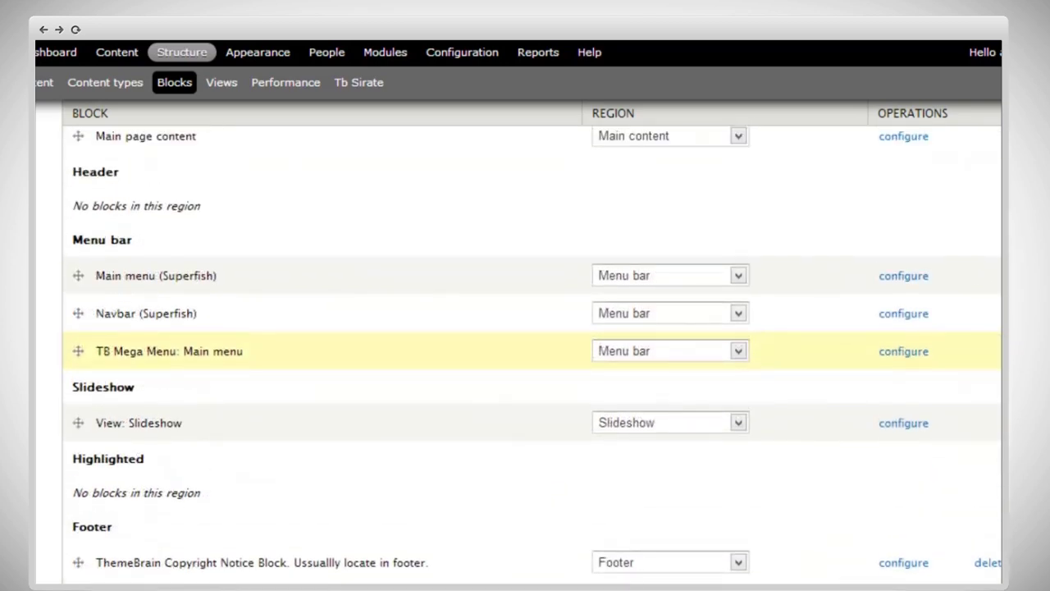
click(697, 285)
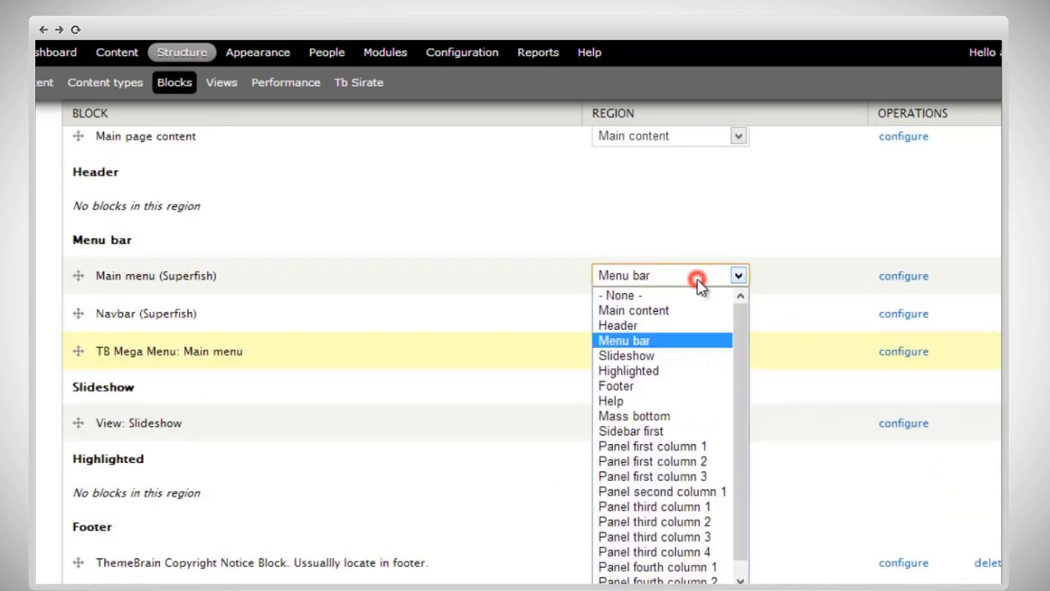
click(687, 293)
click(689, 289)
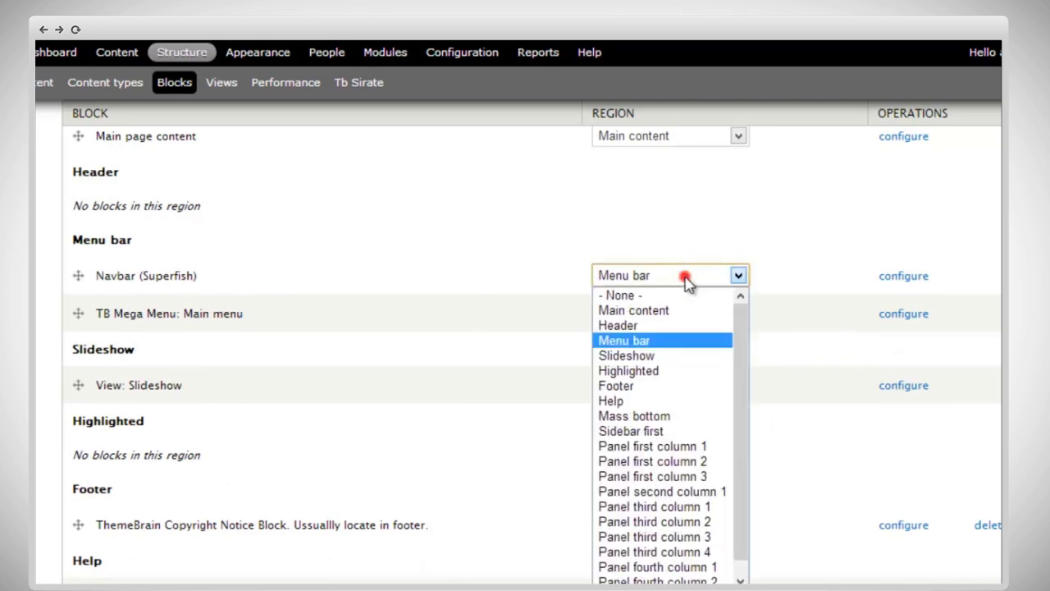
click(686, 297)
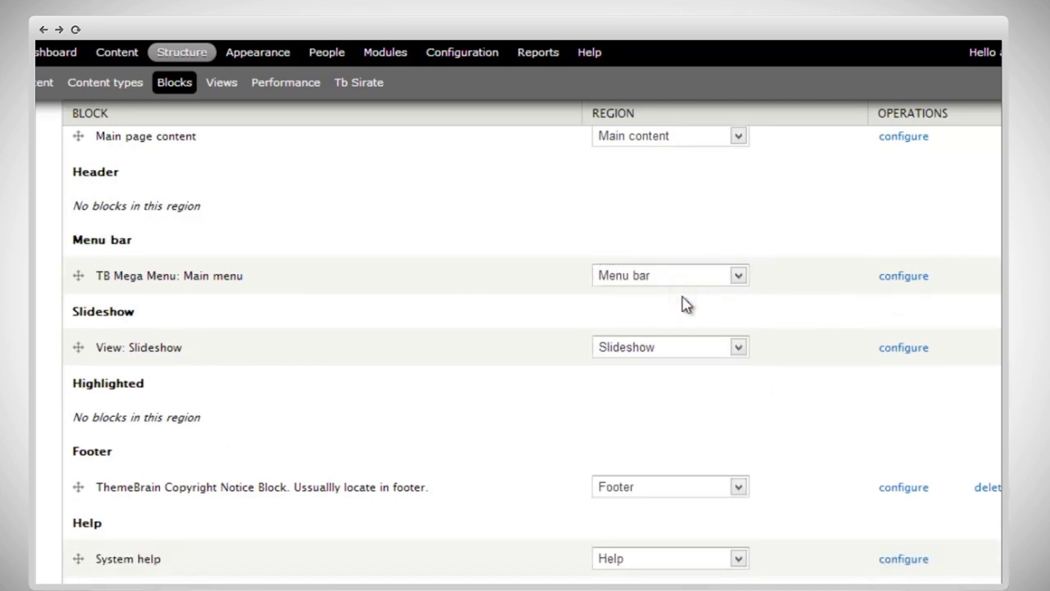
scroll(684, 303, down, 10)
click(119, 565)
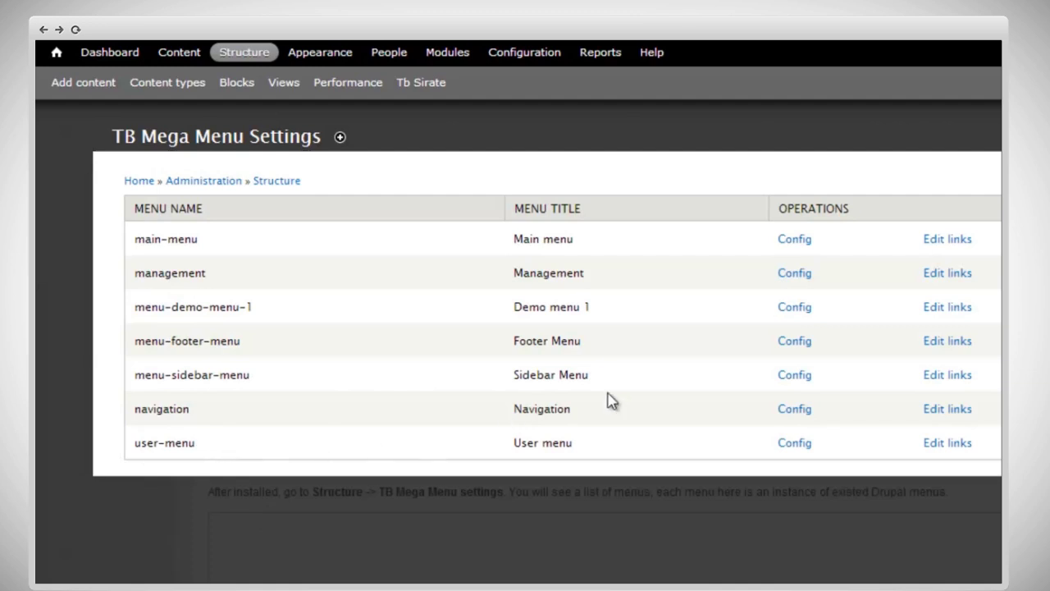
- Open the main-menu Config page from TB Mega Menu Settings
click(801, 241)
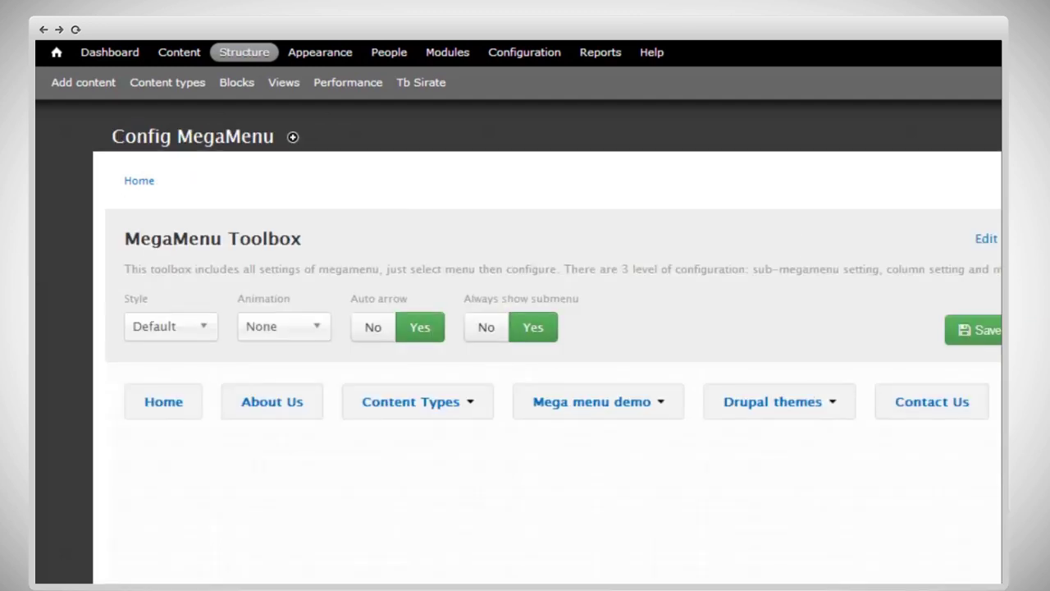
scroll(547, 265, down, 2)
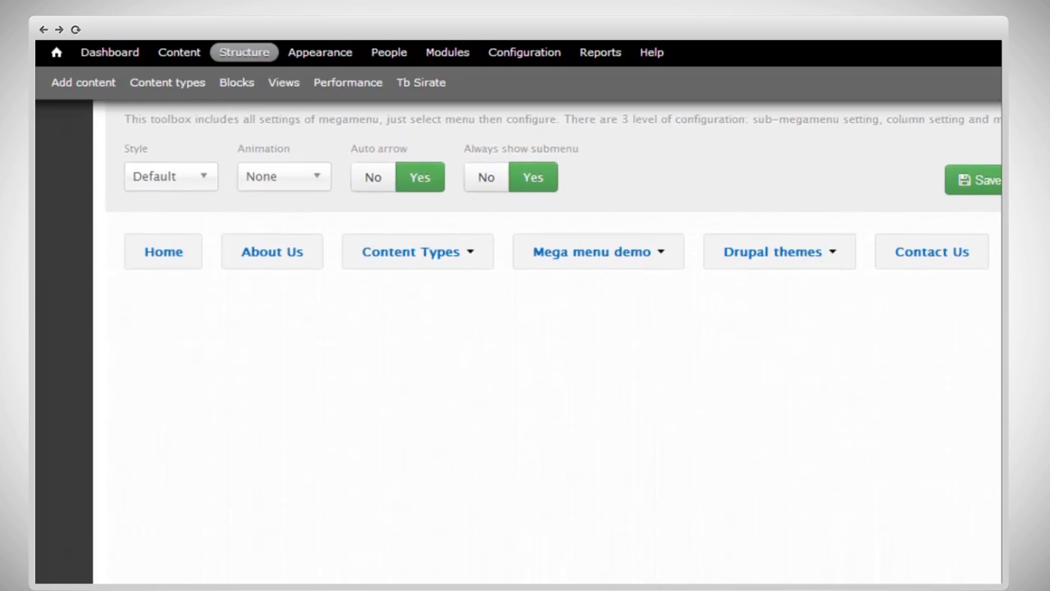
- Group Demo content's links and make the Mega menu demo submenu 750 px wide, centered
click(628, 250)
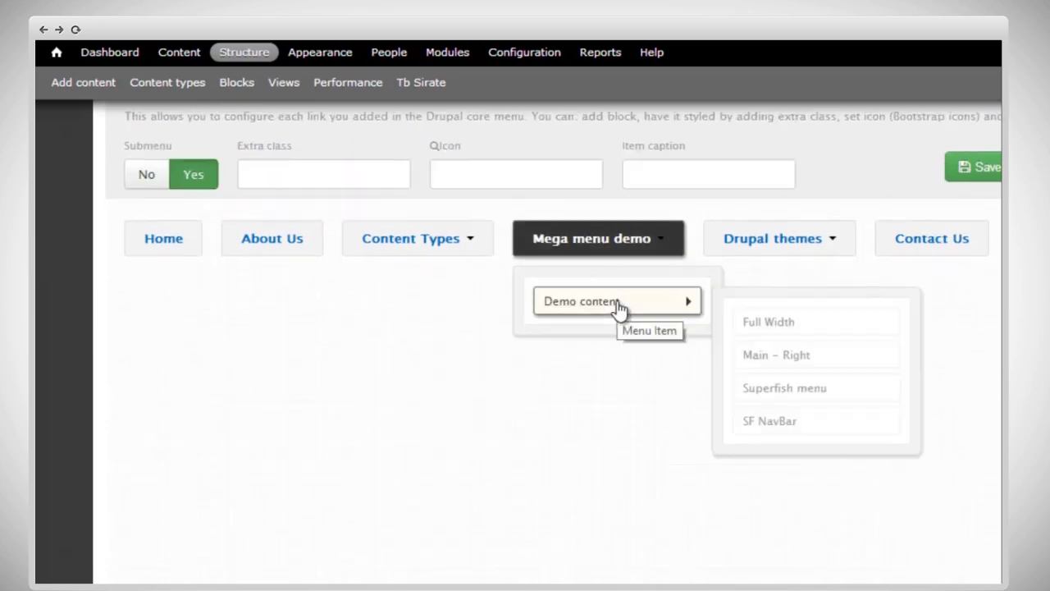
click(617, 306)
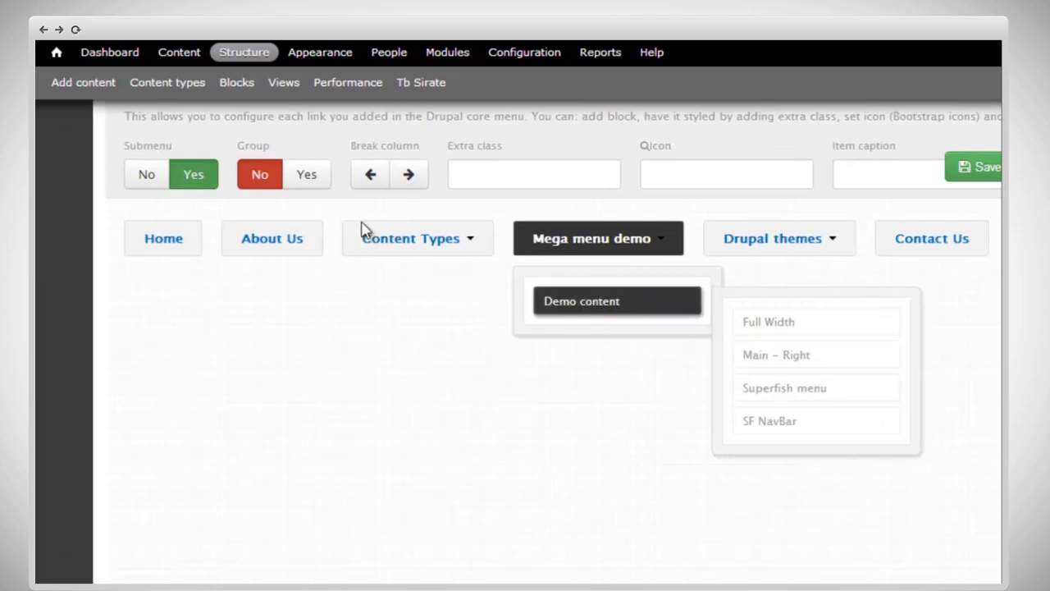
click(308, 181)
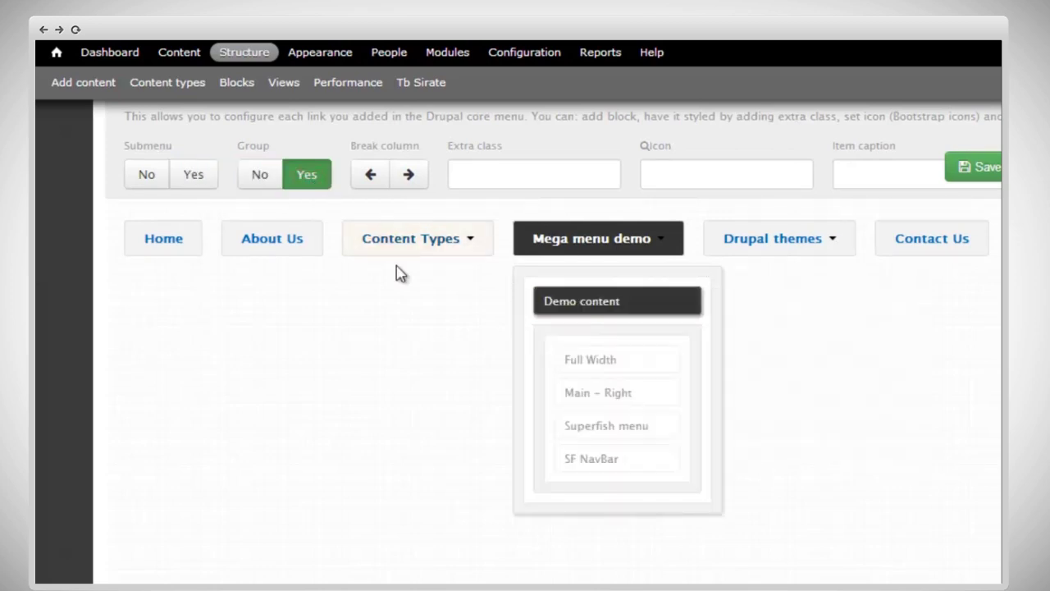
click(514, 369)
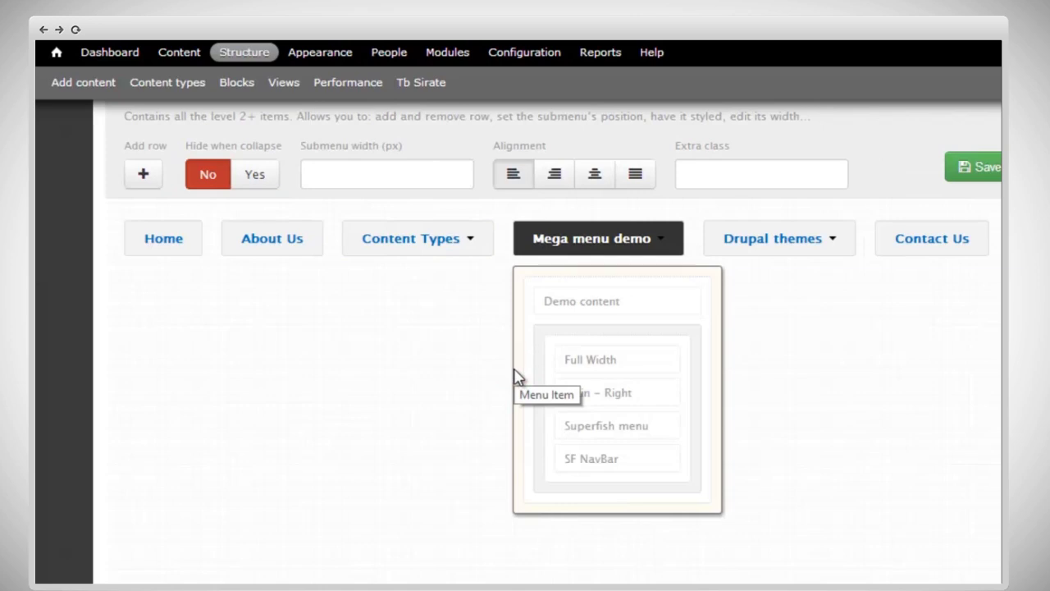
click(375, 173)
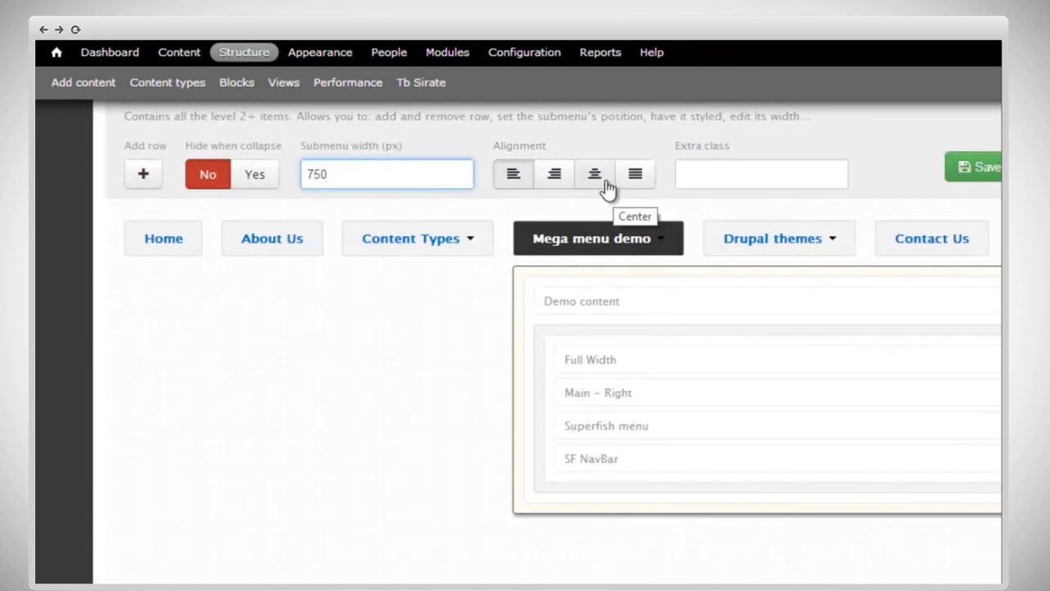
click(605, 182)
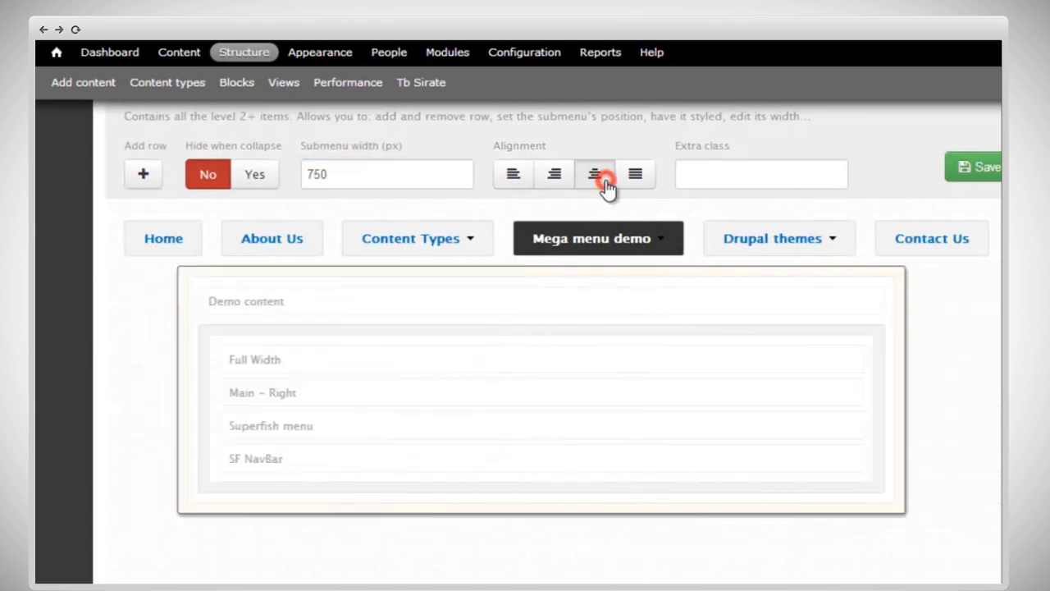
- Add two columns to the submenu and put the Demo video block in the middle one
click(546, 280)
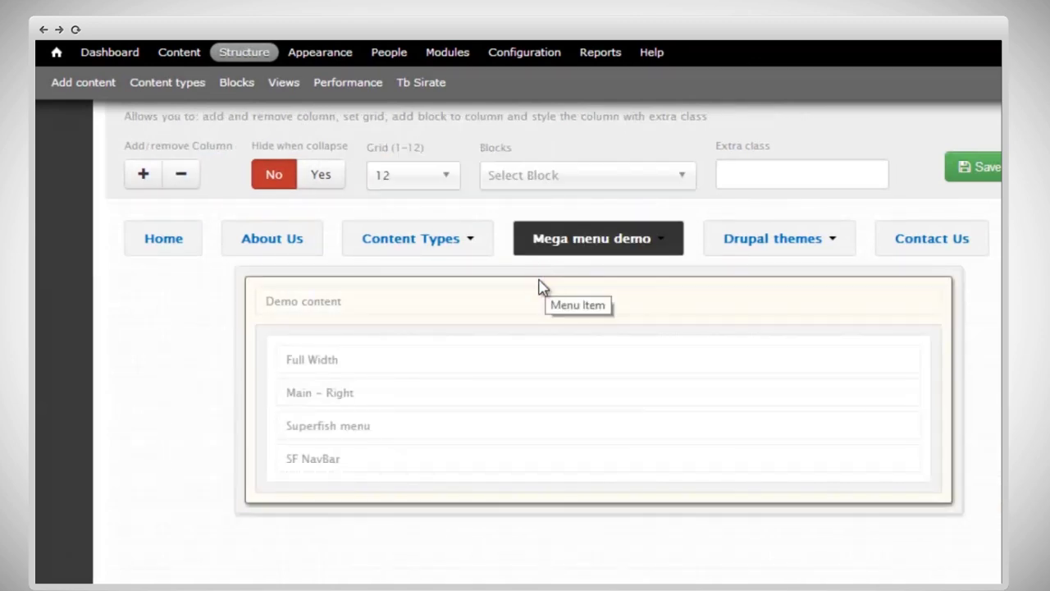
click(144, 175)
click(143, 175)
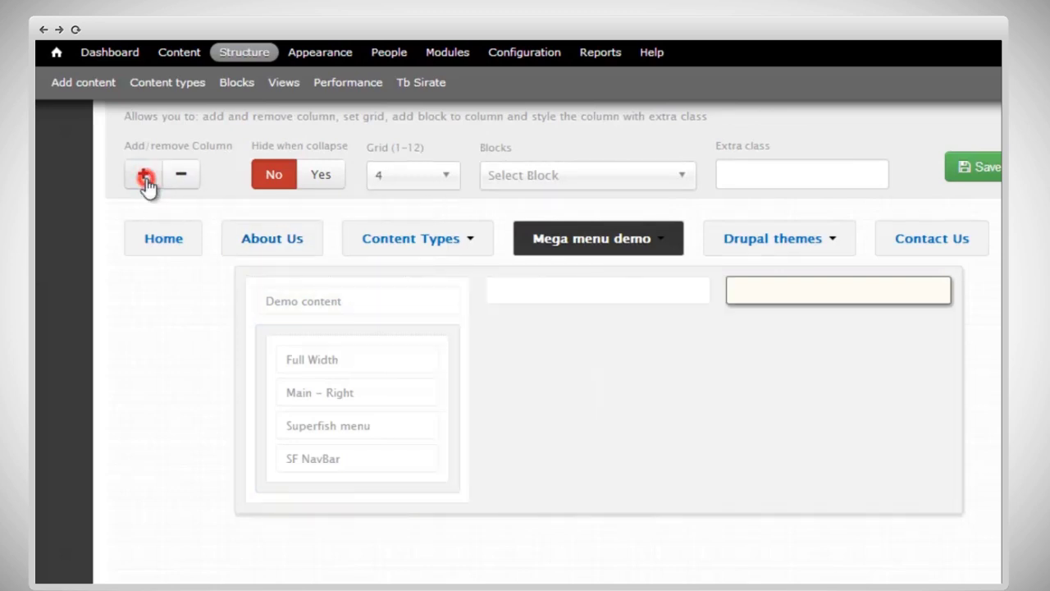
click(555, 295)
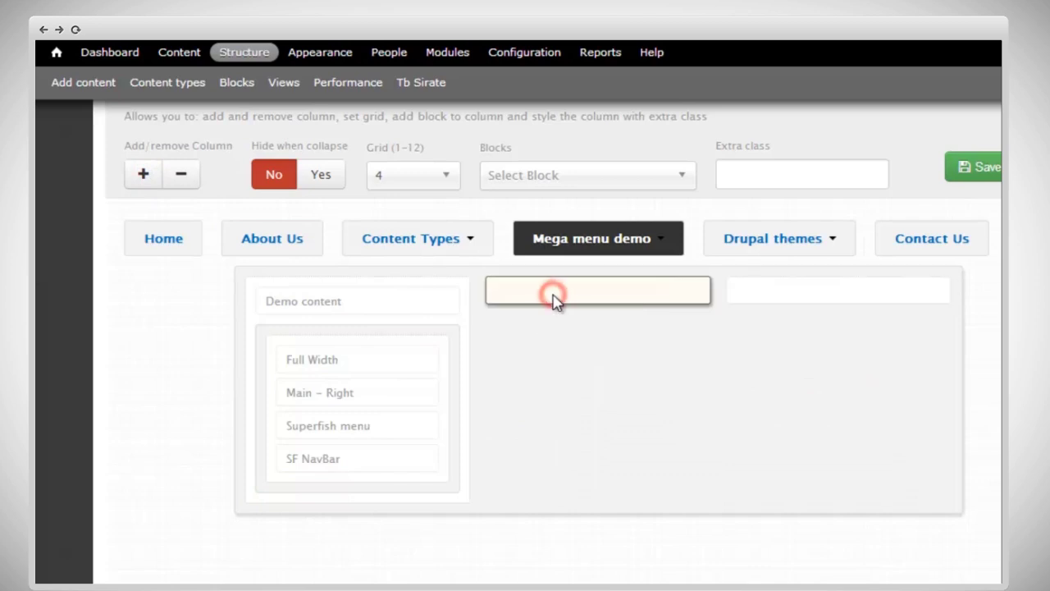
click(540, 176)
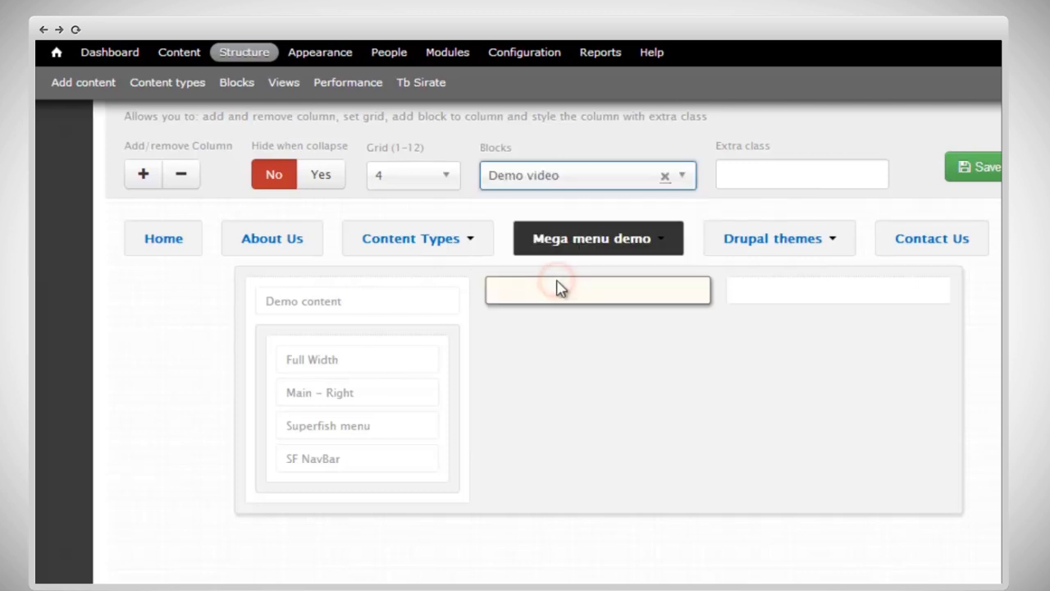
click(559, 289)
- Put the Lastest Article demo block in the right column with classes block-style-demo block-view-demo, and save
click(558, 287)
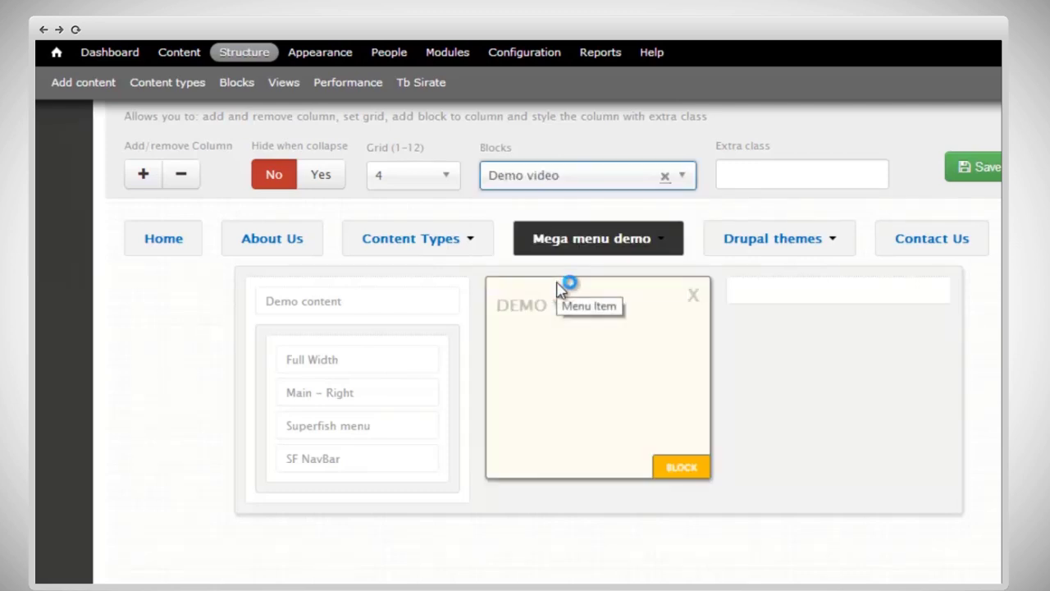
click(815, 296)
click(576, 176)
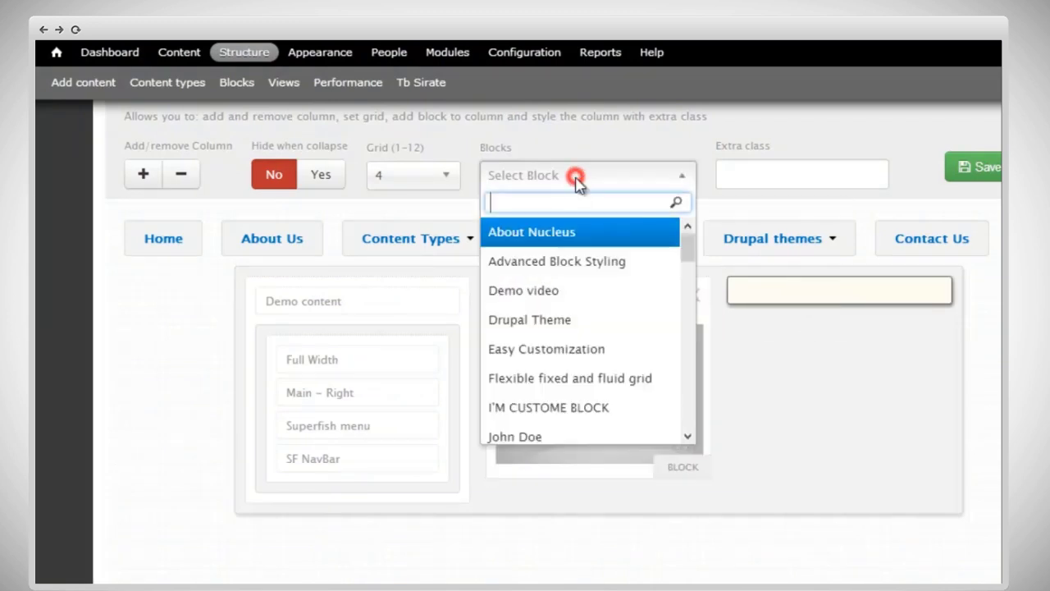
text(art)
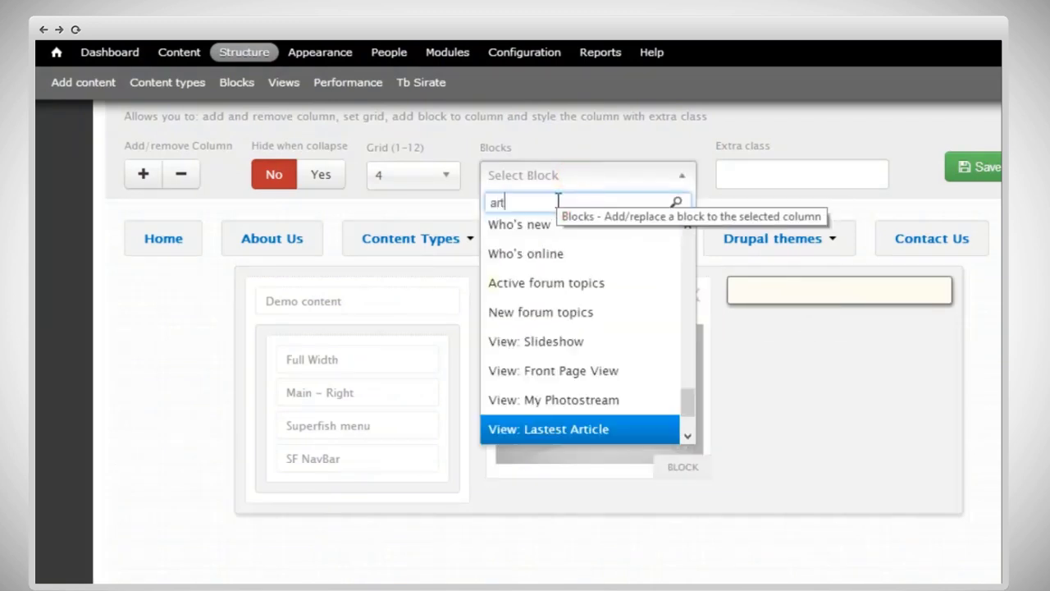
text(icle:)
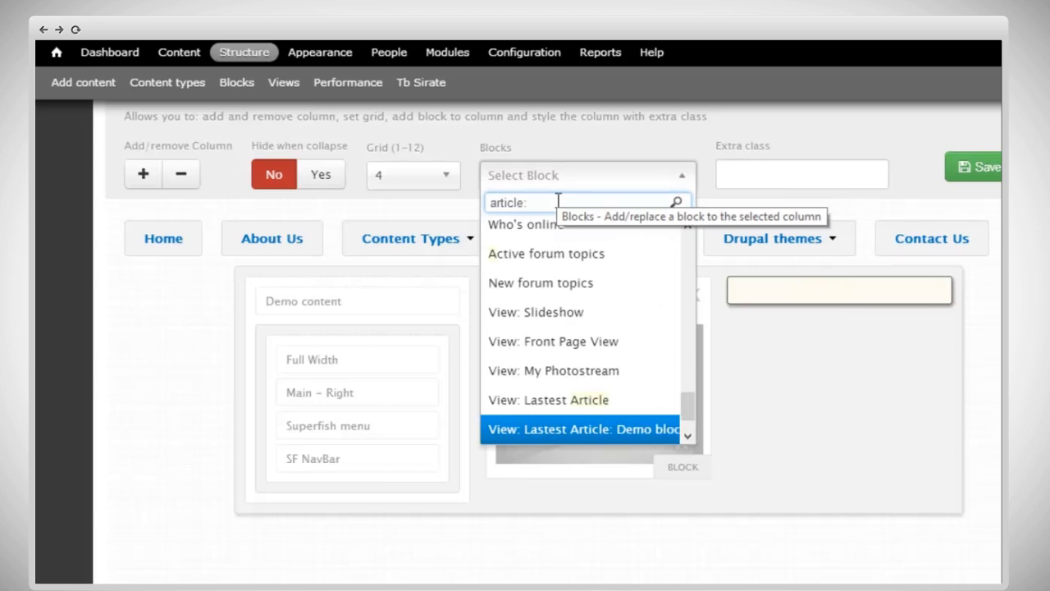
key(Return)
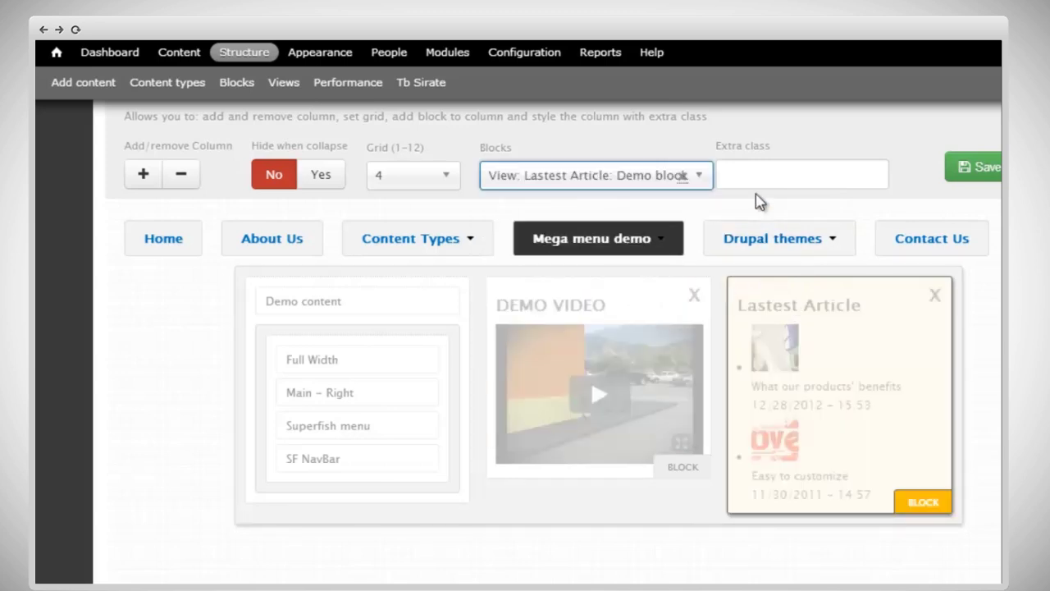
click(758, 173)
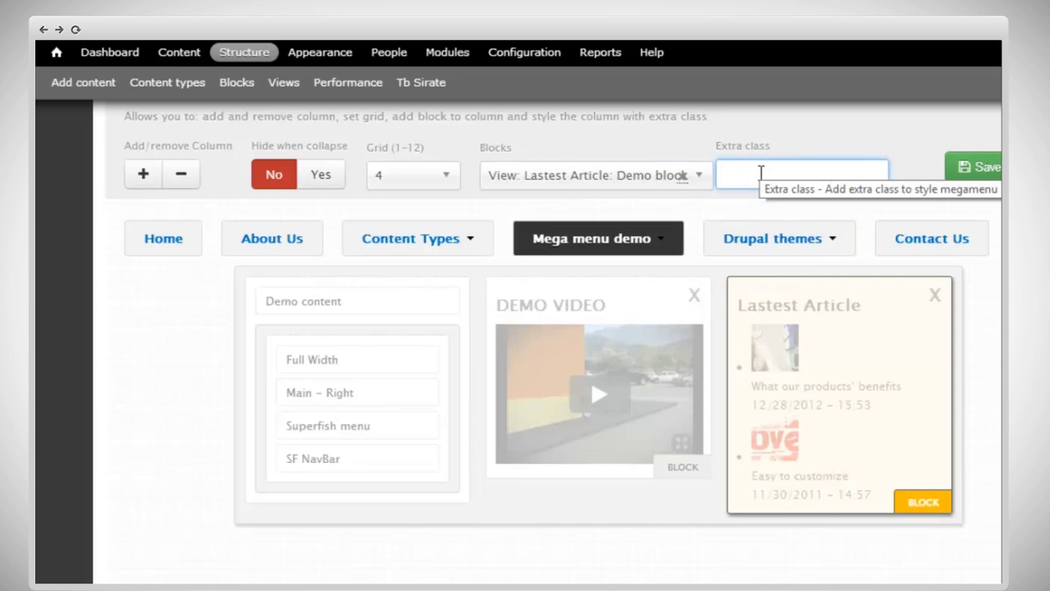
text(block-)
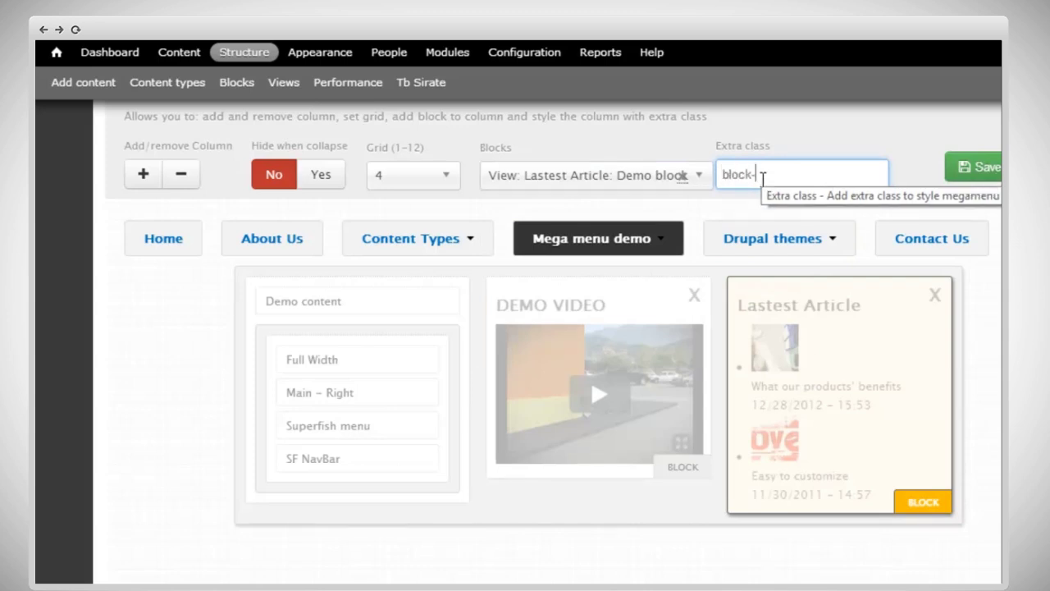
text(style-demo bl)
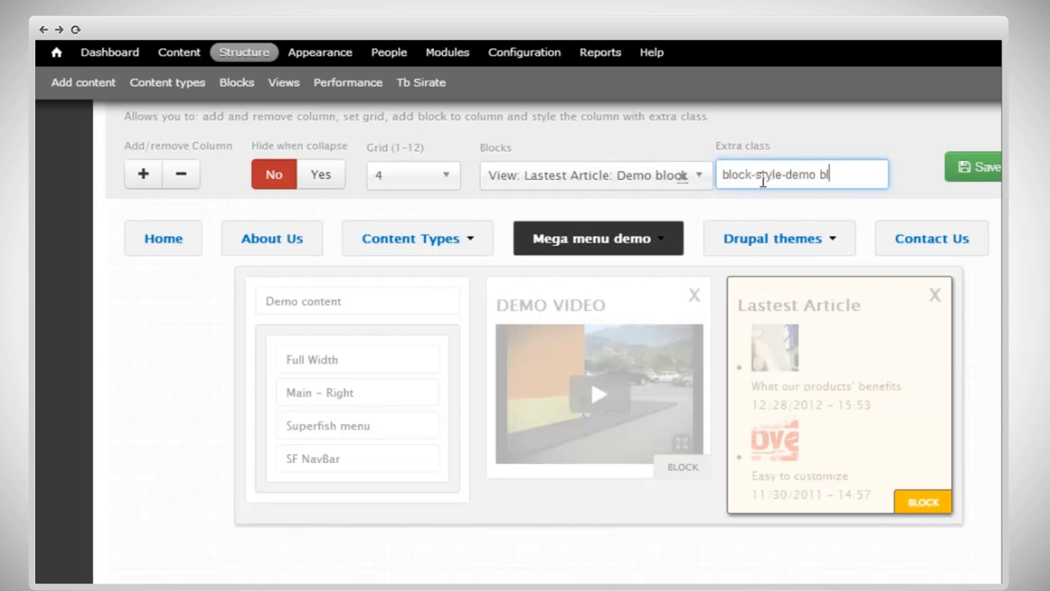
text(ock-view-demo)
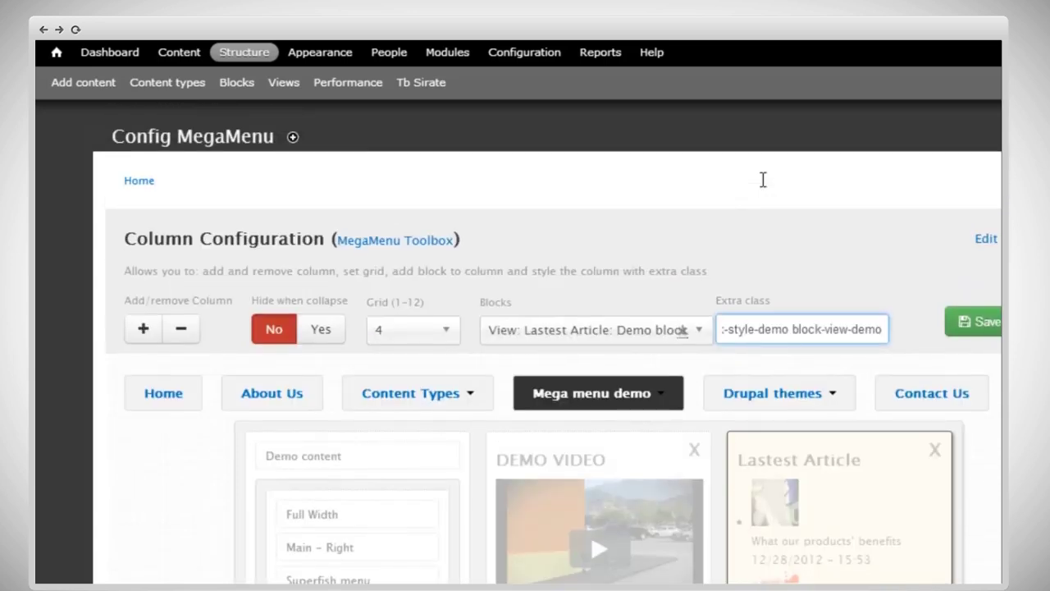
click(980, 167)
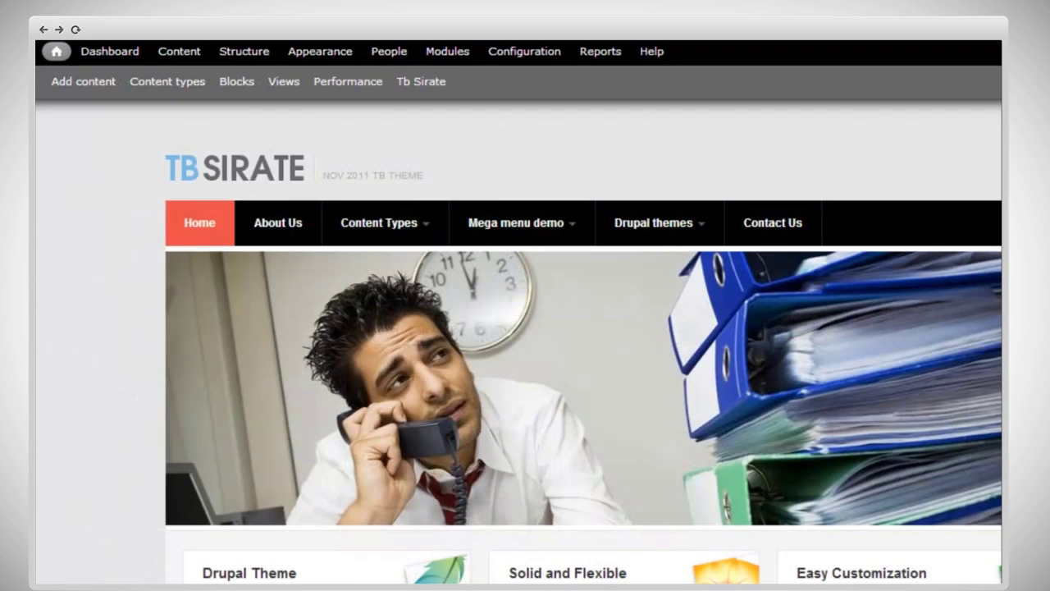
mouse_move(522, 226)
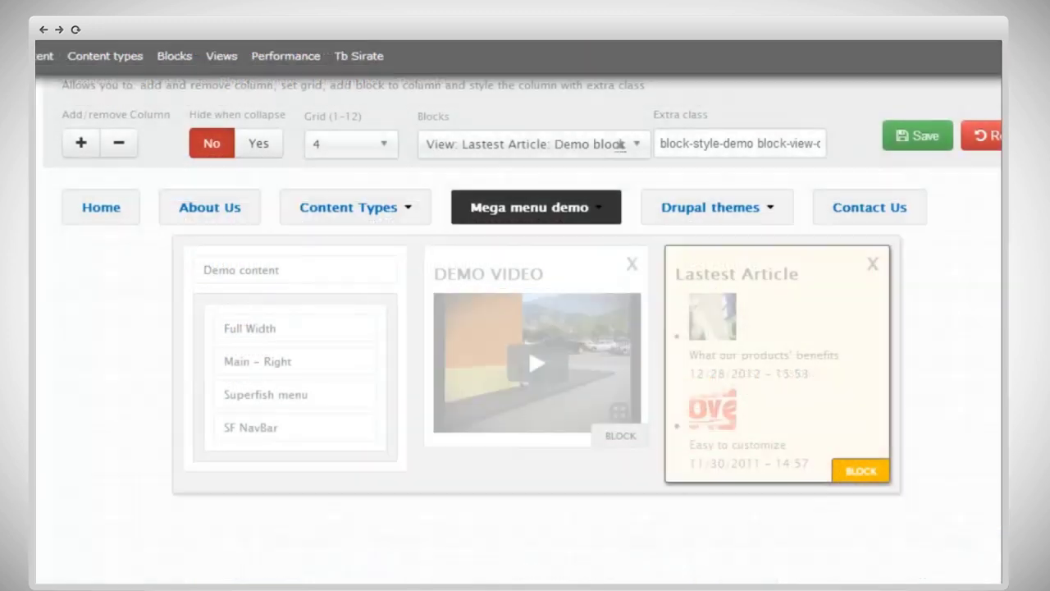
- Make the Drupal themes submenu 850 px wide and center it under its item
click(696, 215)
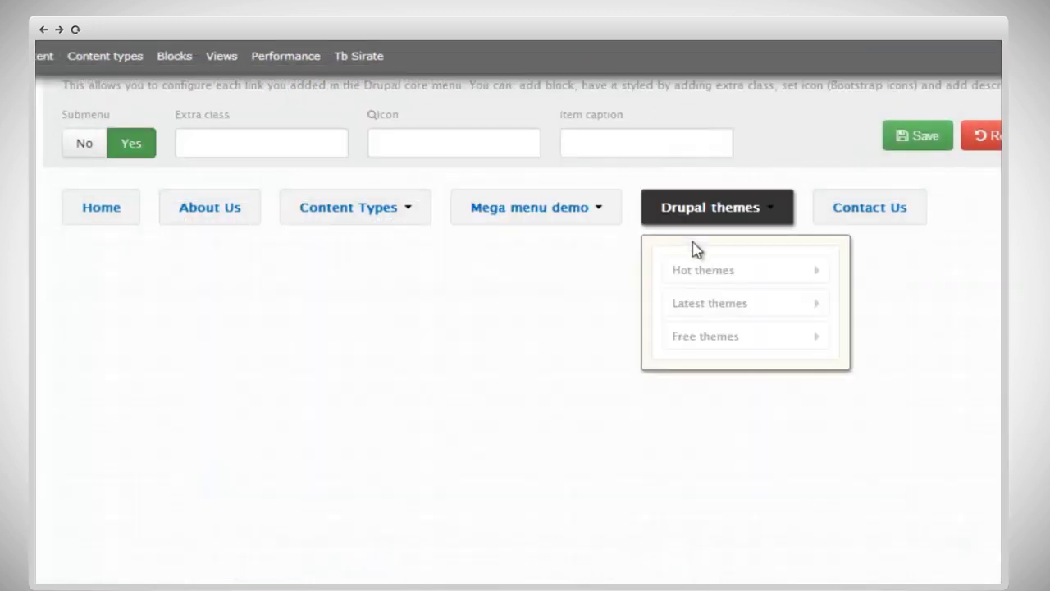
click(648, 258)
click(271, 142)
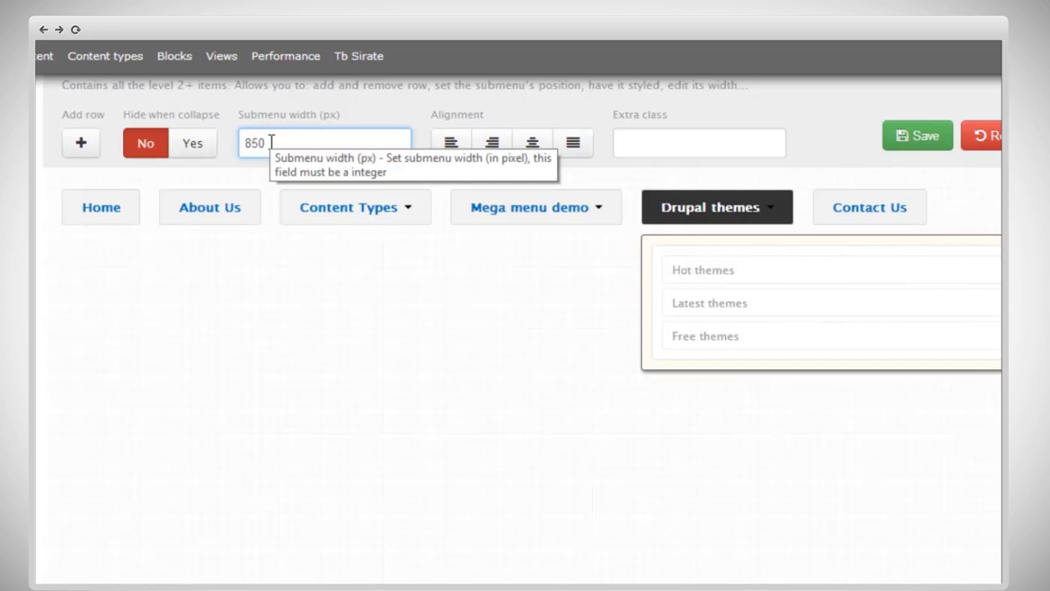
click(532, 145)
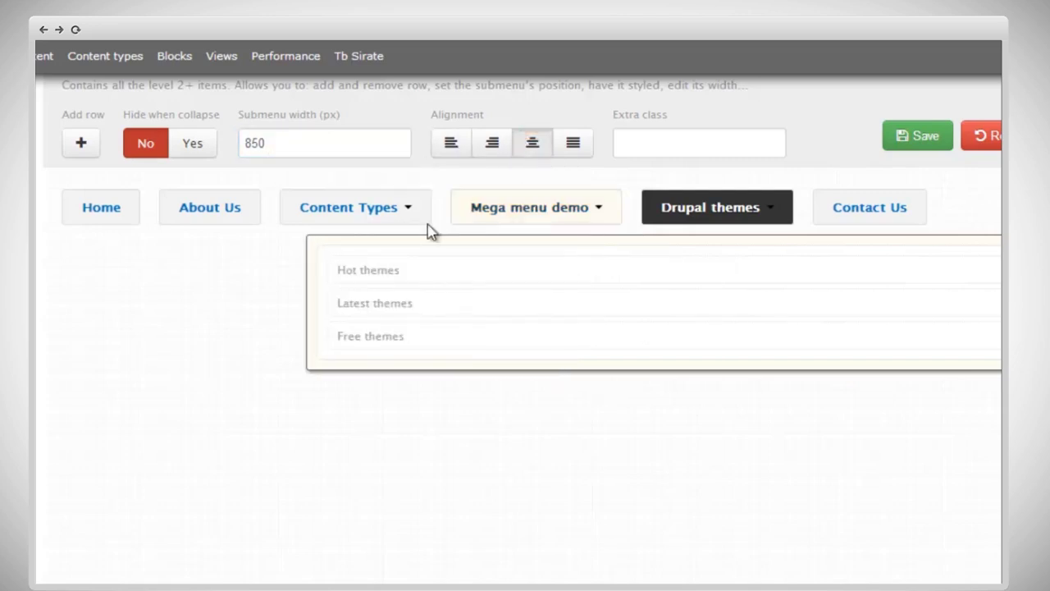
- Start new columns at Latest themes and Free themes, giving three columns
click(336, 251)
click(338, 257)
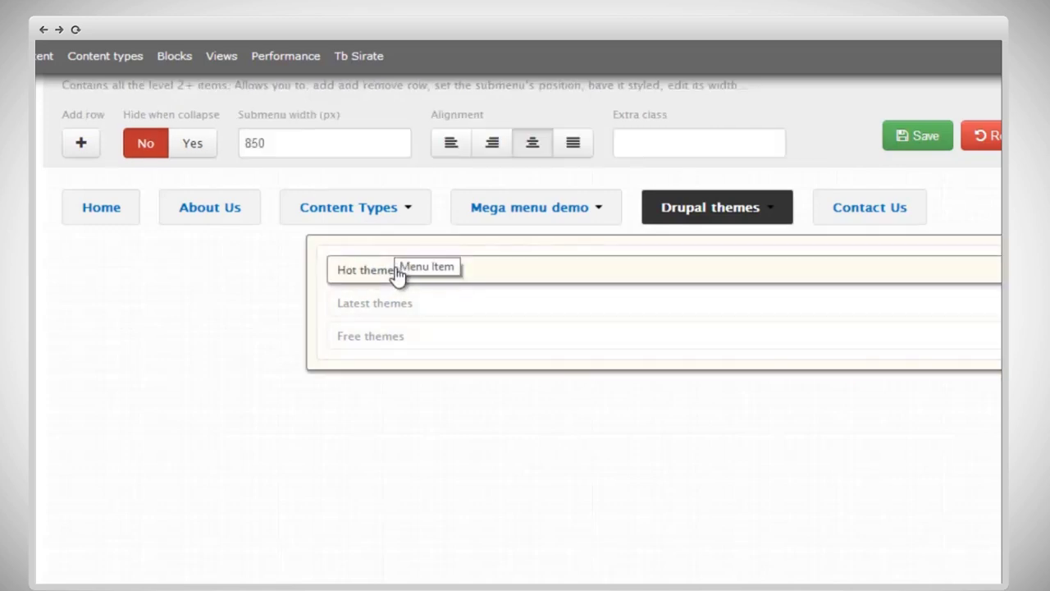
click(399, 304)
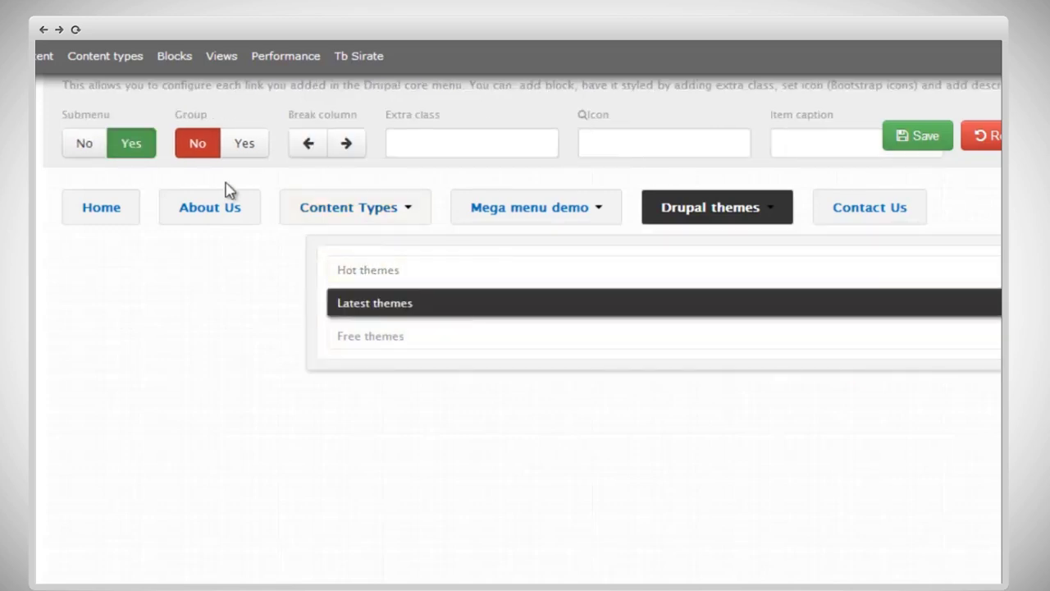
click(352, 153)
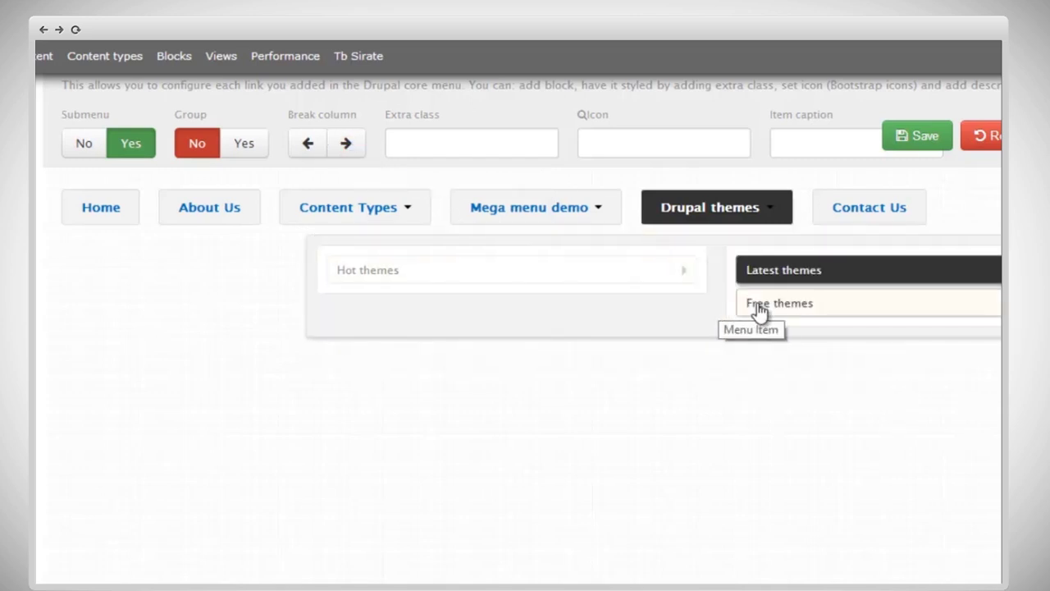
click(768, 308)
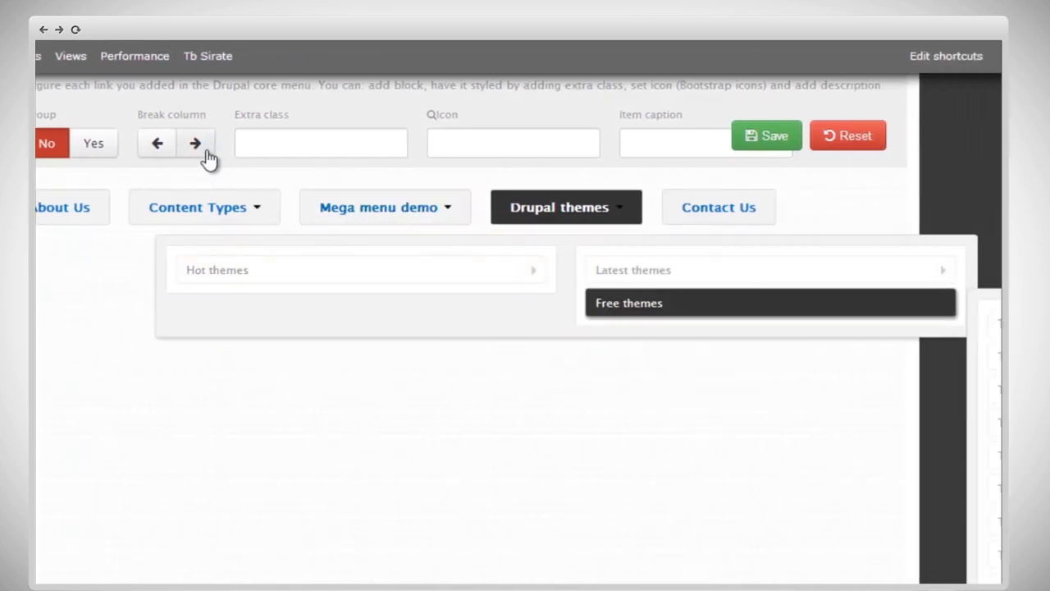
click(207, 153)
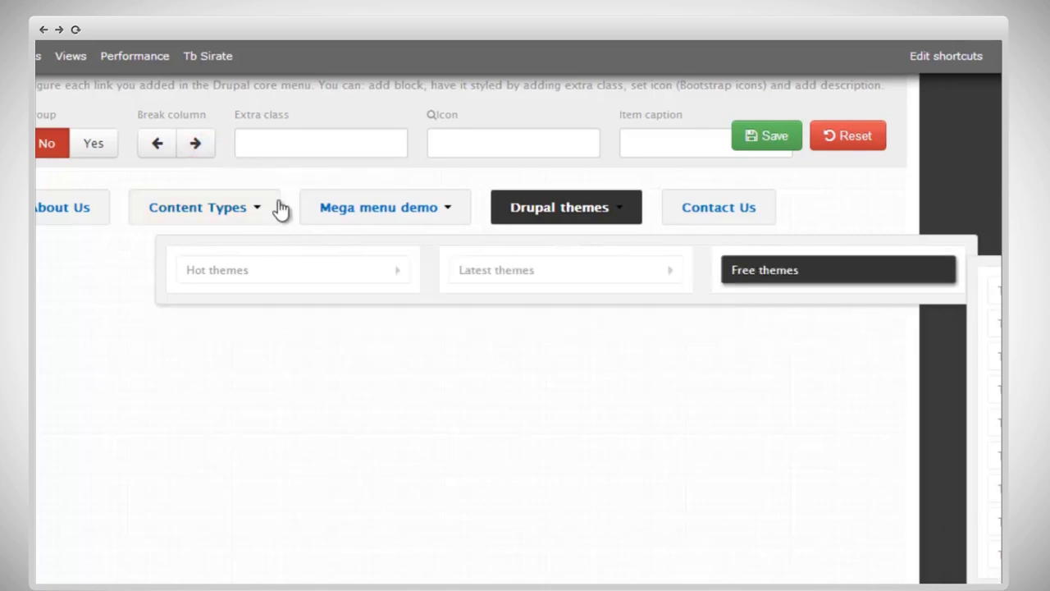
- Turn on grouping for the Hot themes, Latest themes and Free themes items
click(335, 271)
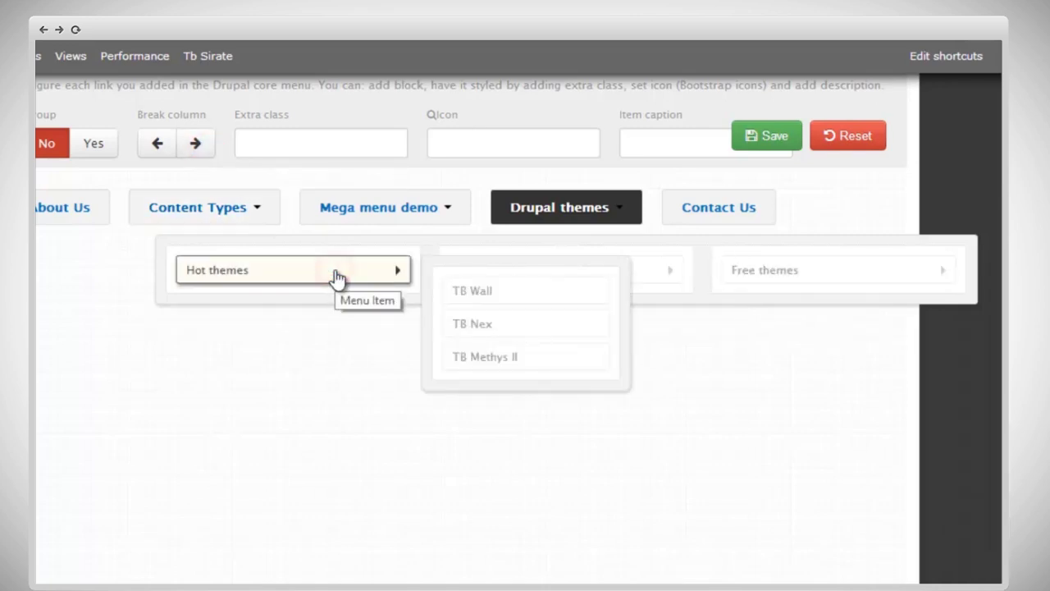
scroll(140, 162, left, 1)
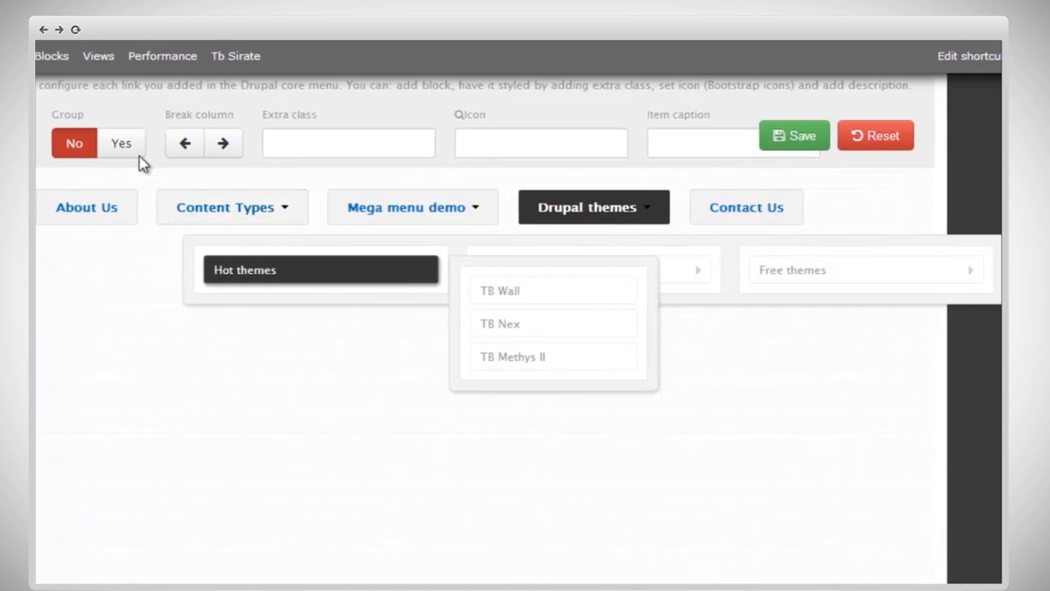
click(135, 151)
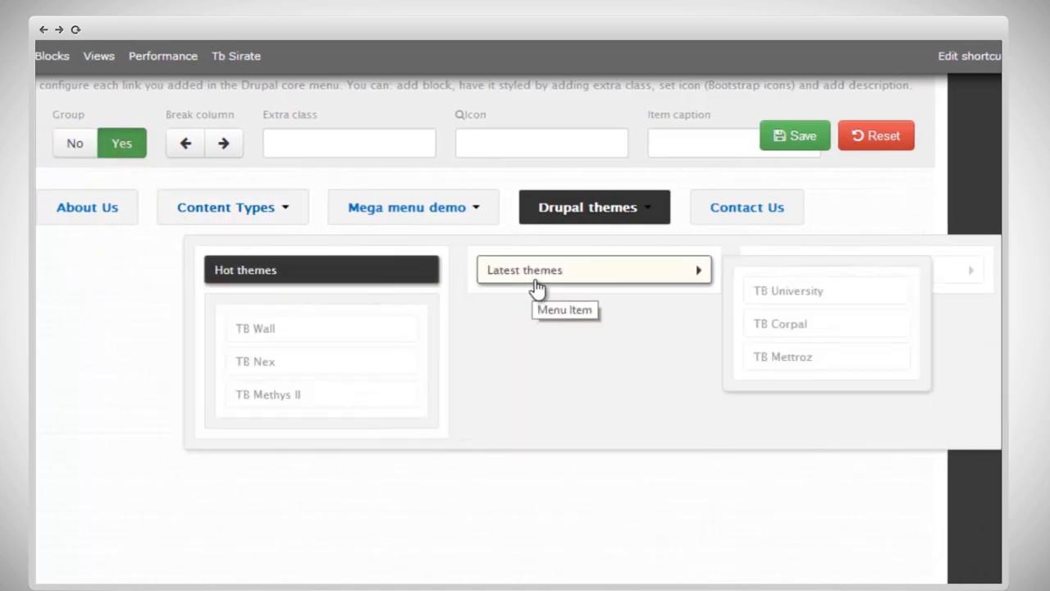
click(535, 283)
click(132, 146)
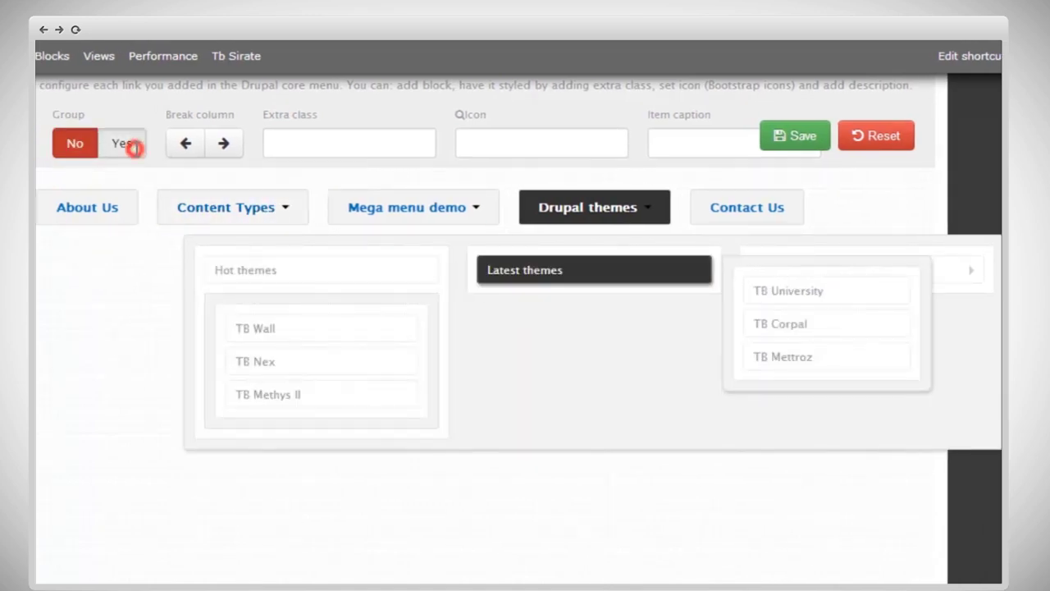
click(825, 280)
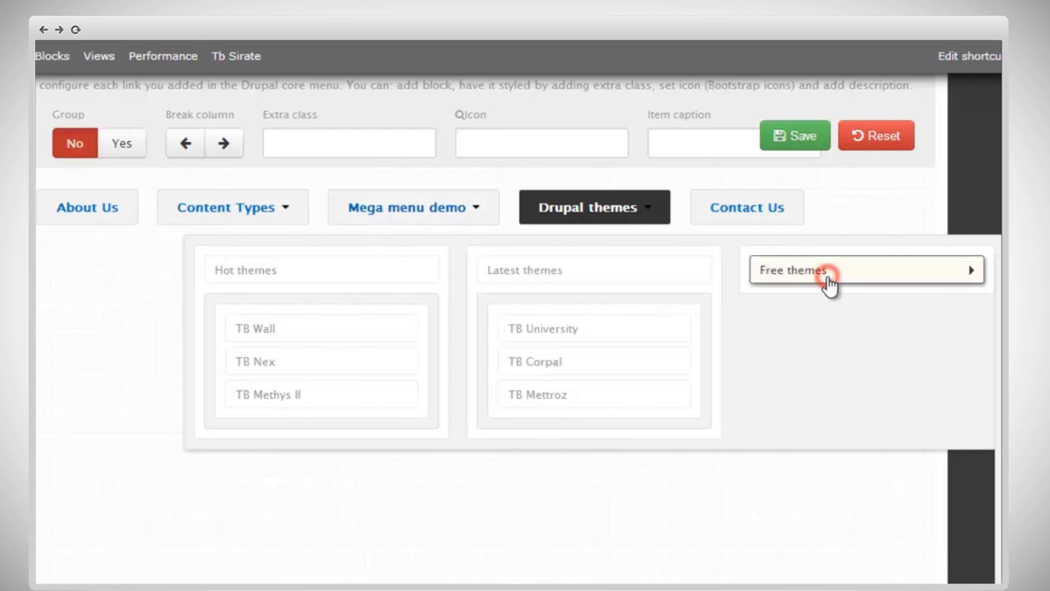
click(131, 146)
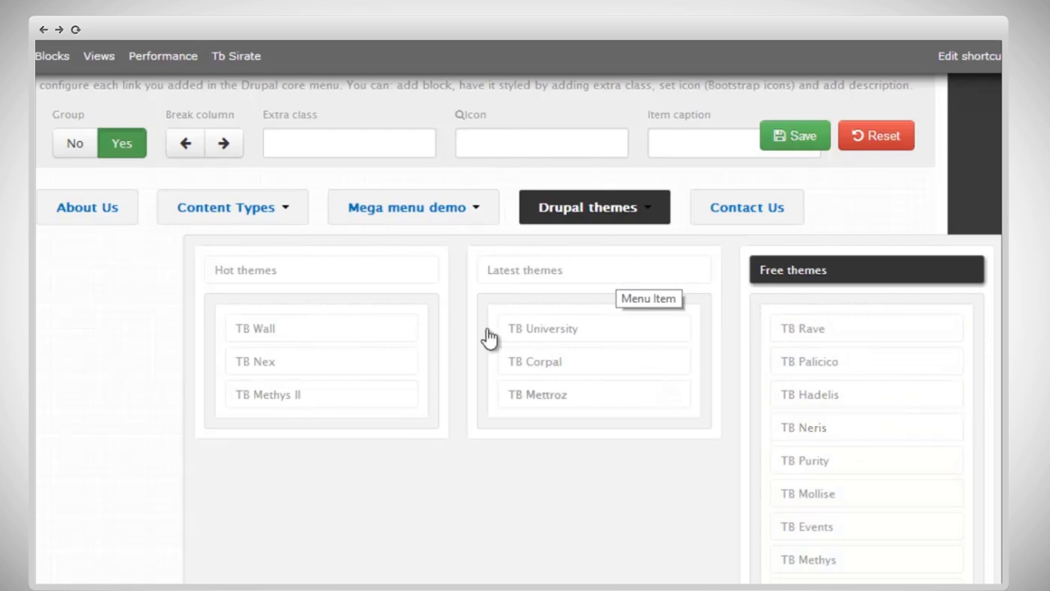
- Narrow the Hot themes and Latest themes columns to grid width 3
click(443, 298)
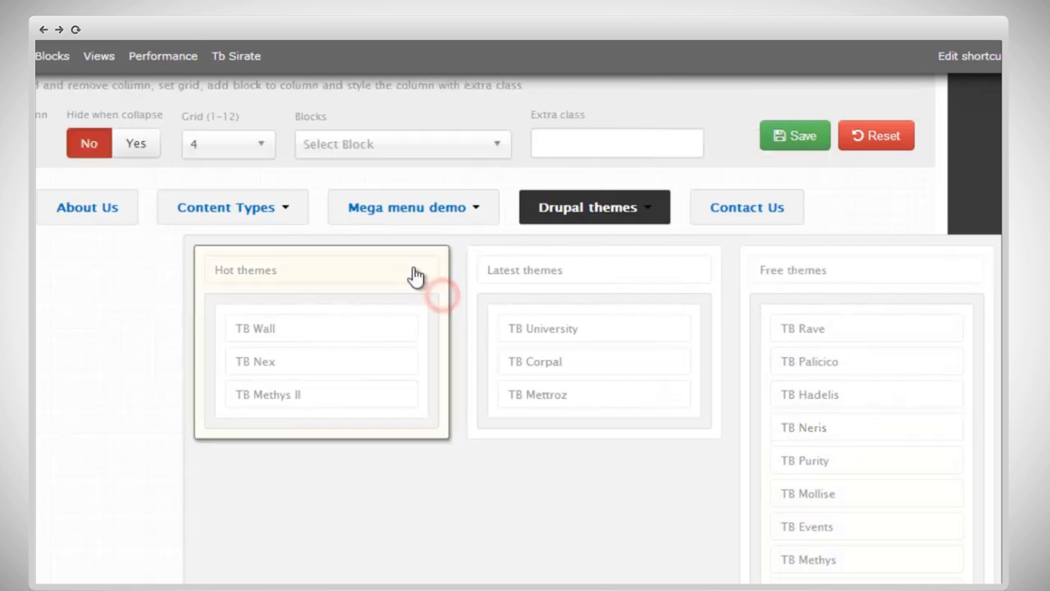
click(235, 146)
click(243, 234)
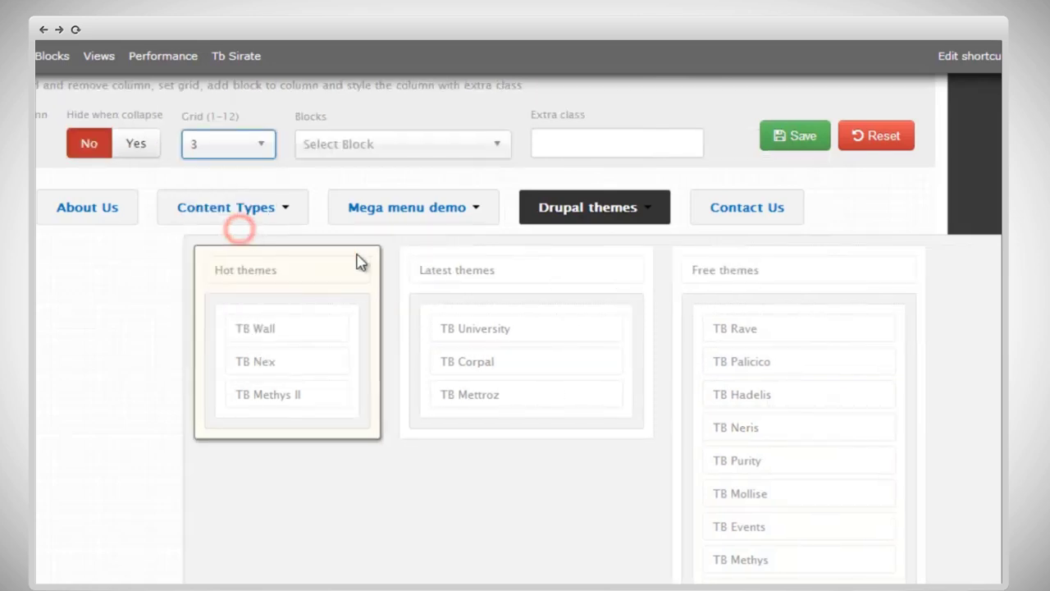
click(409, 273)
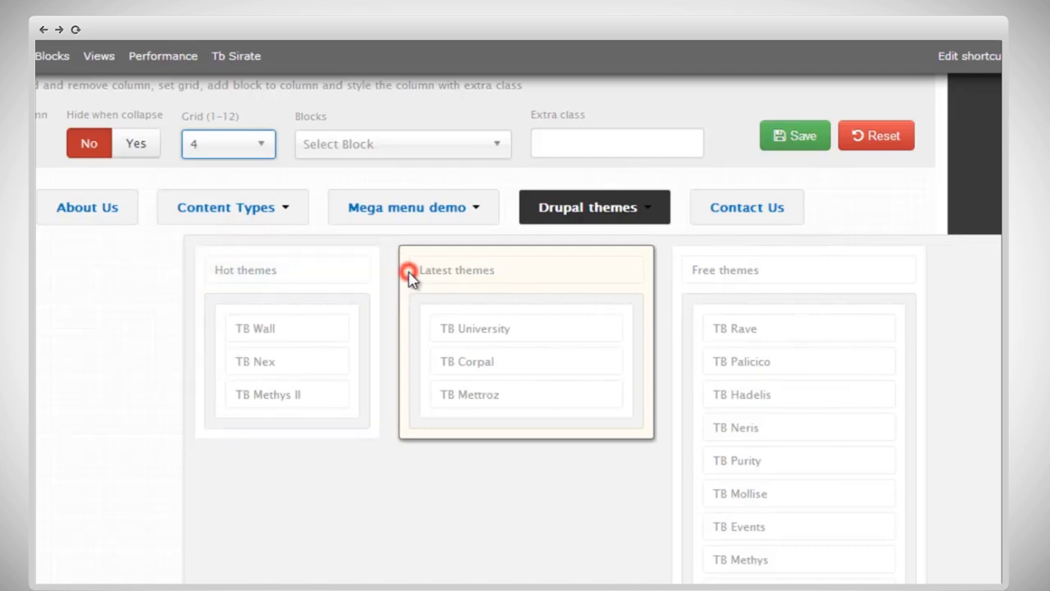
click(246, 146)
click(228, 232)
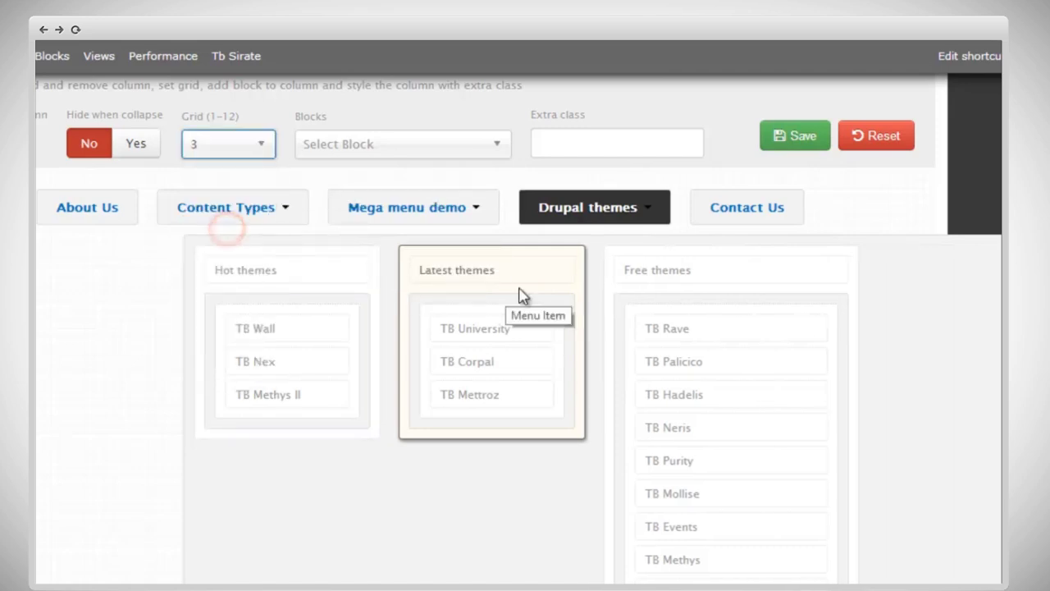
click(610, 303)
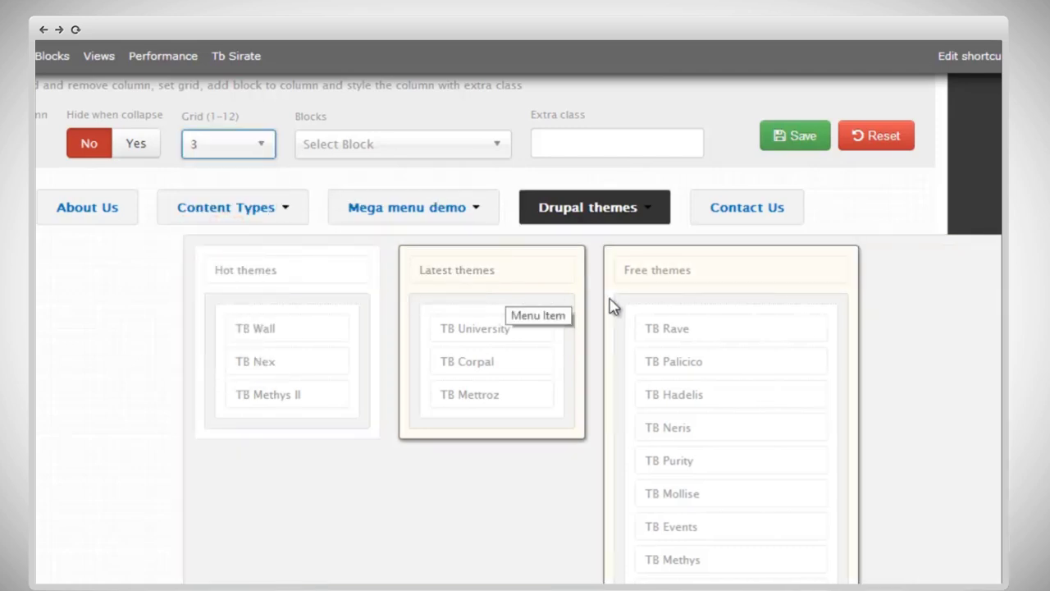
- Widen the Free themes column to grid 6 and break sub-columns at TB Neris and TB Events
click(251, 152)
click(237, 314)
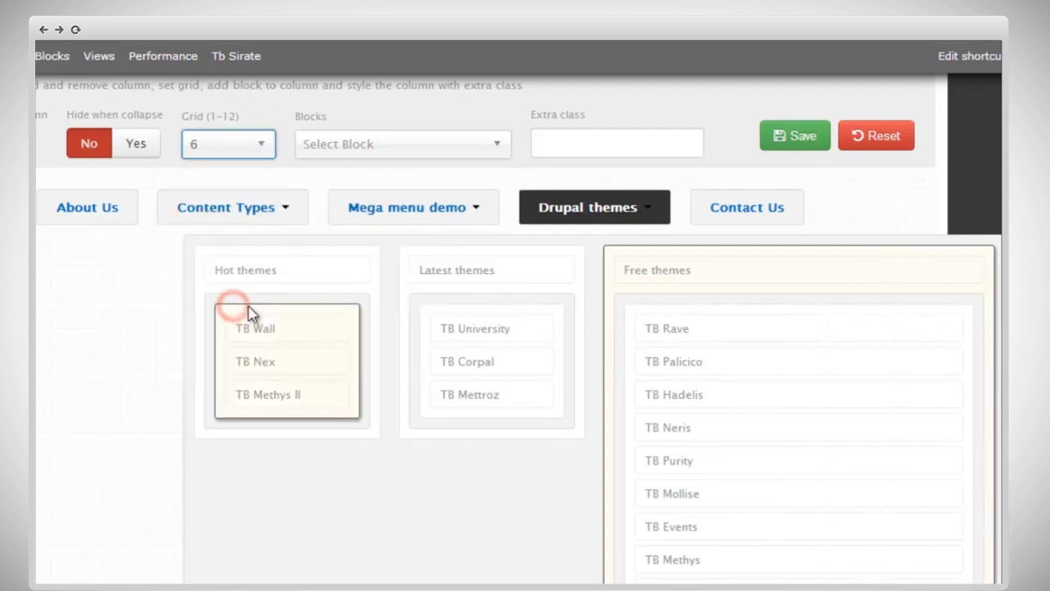
click(716, 433)
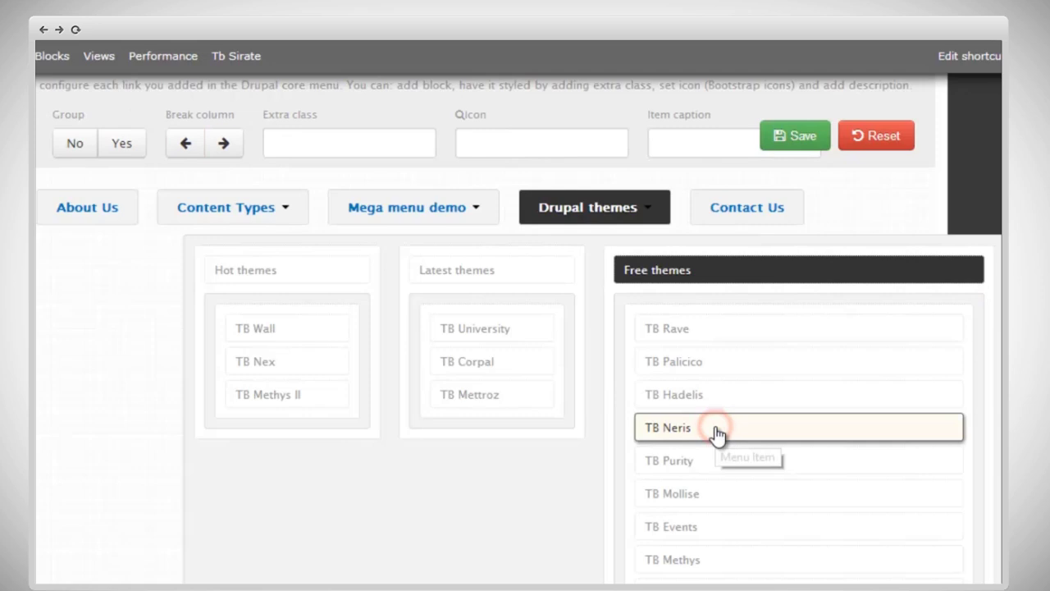
click(226, 149)
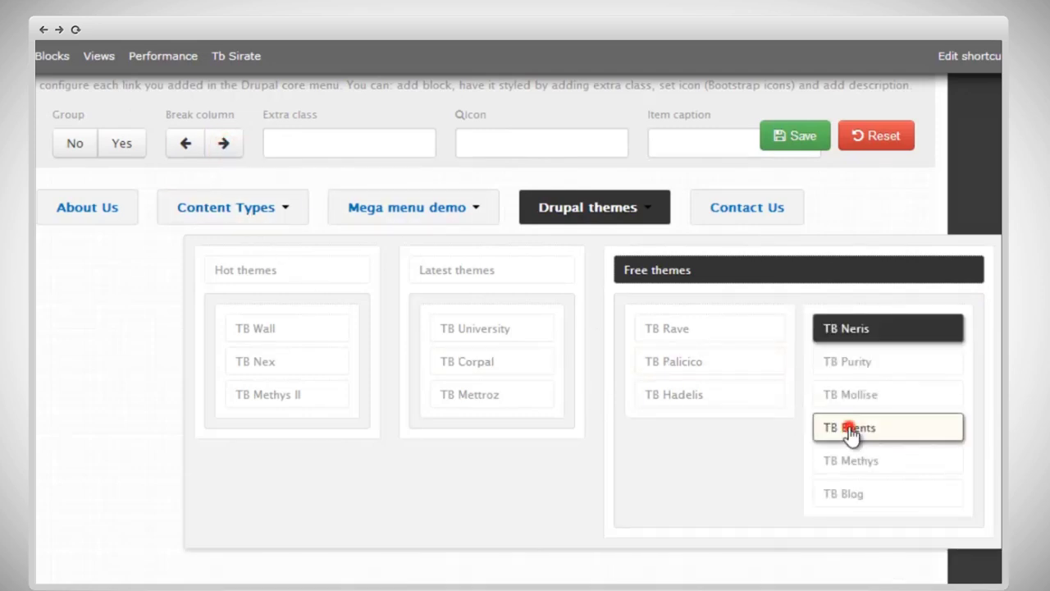
click(851, 433)
click(223, 155)
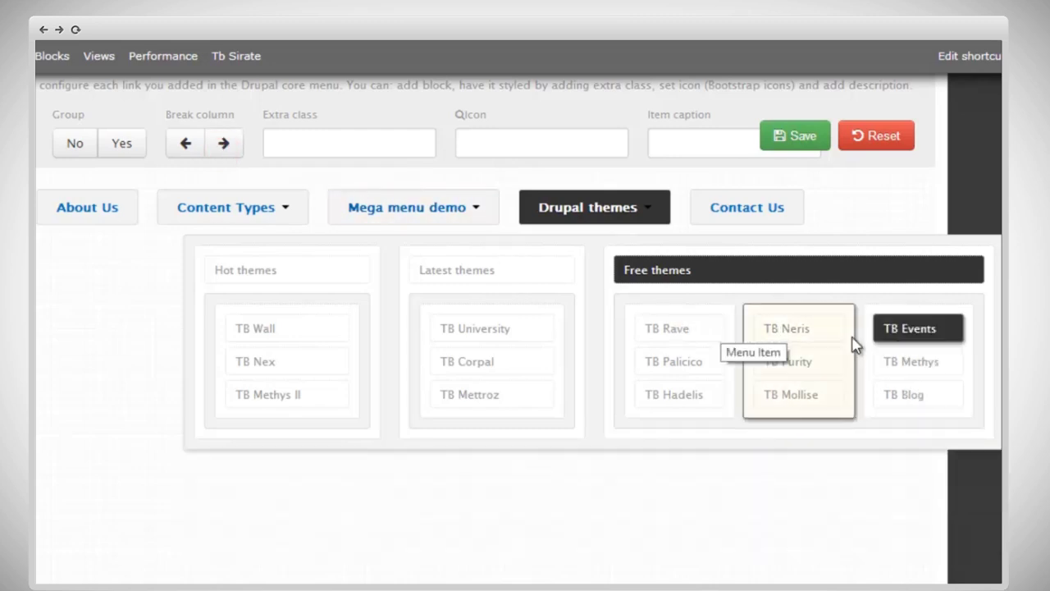
- Add a row below the theme columns and place the TB Megamenu block, found by searching 'tb'
click(588, 240)
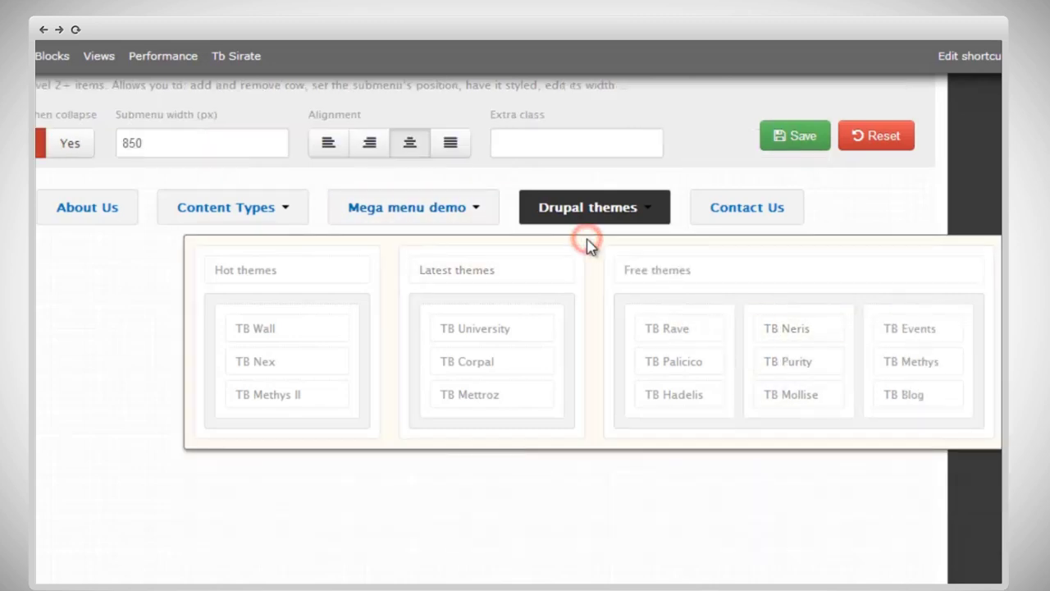
scroll(624, 246, left, 3)
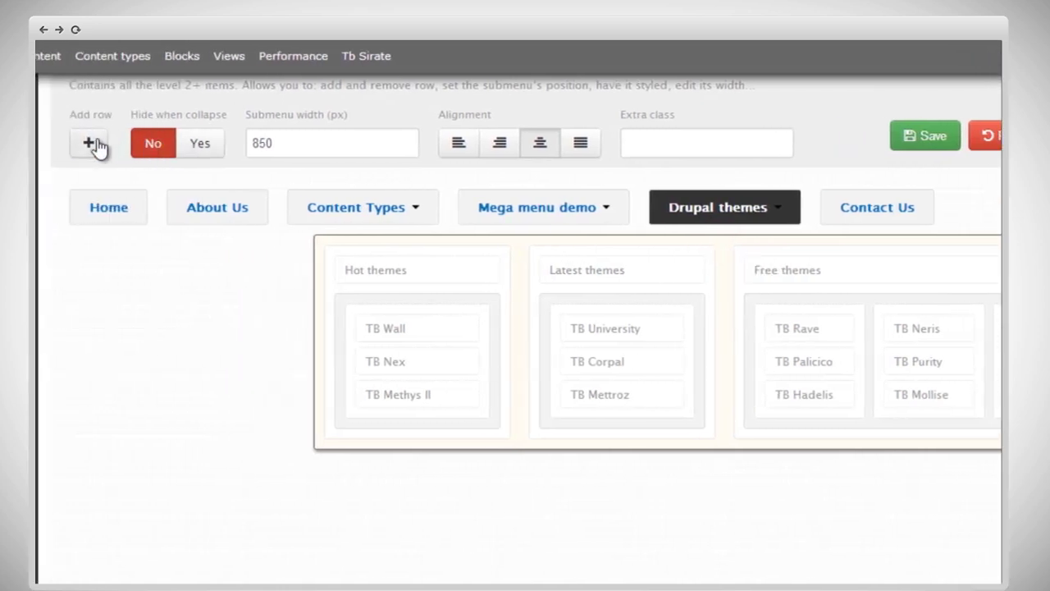
click(91, 143)
click(860, 474)
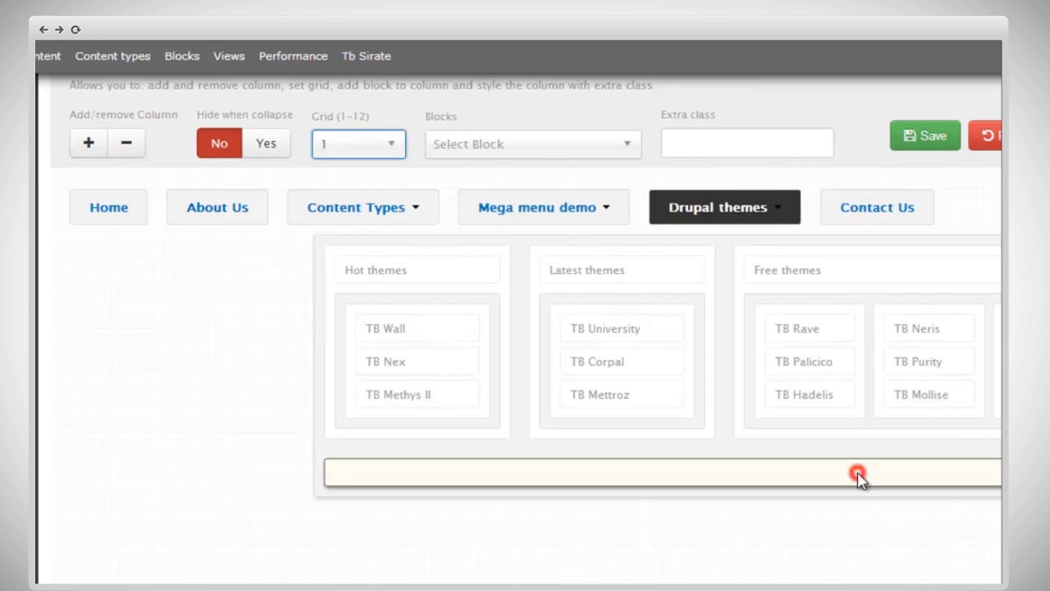
click(544, 145)
click(526, 165)
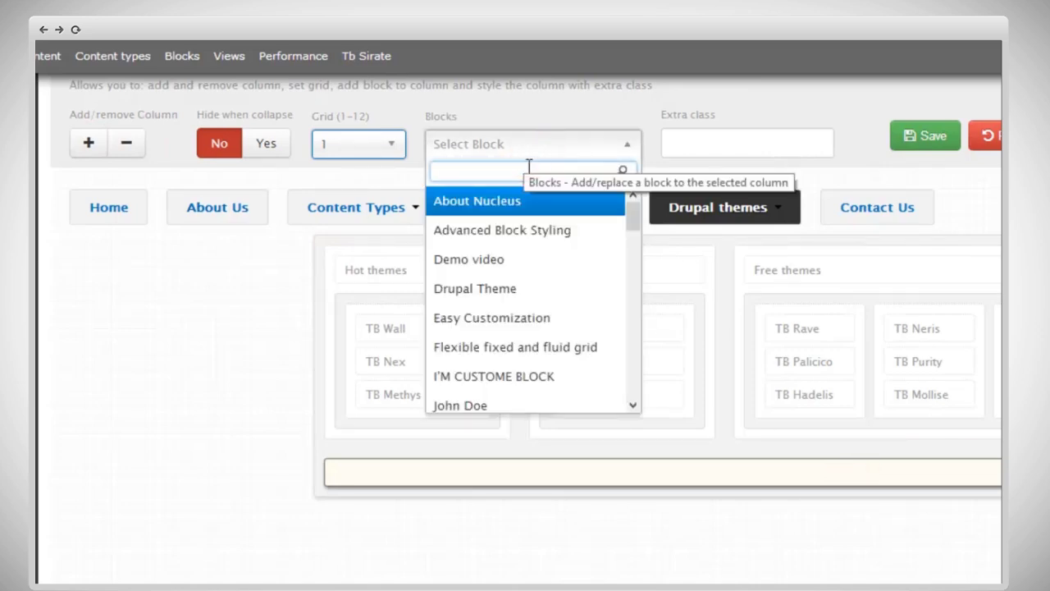
text(tb)
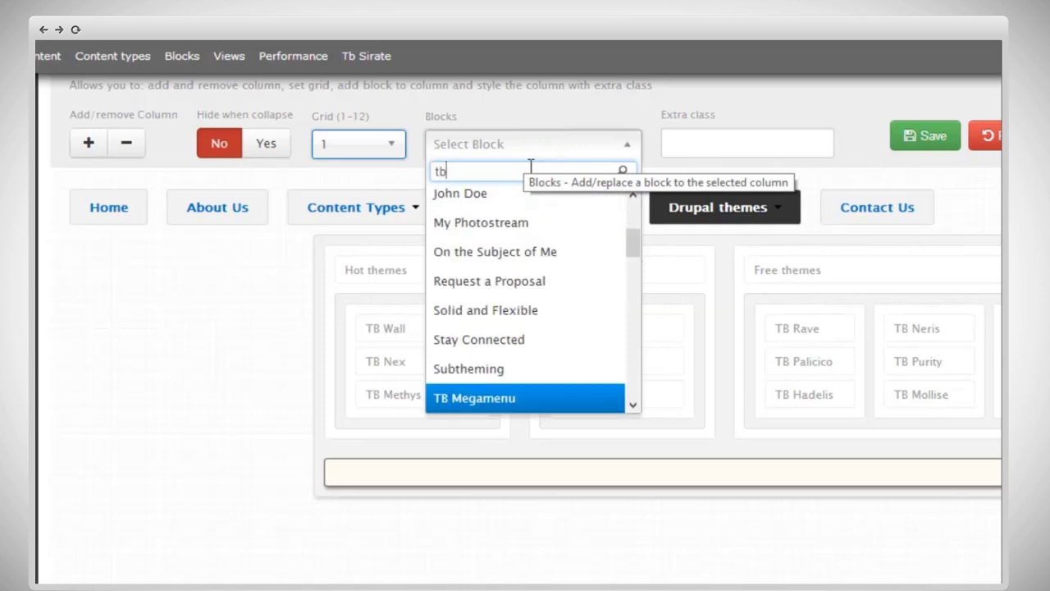
key(Return)
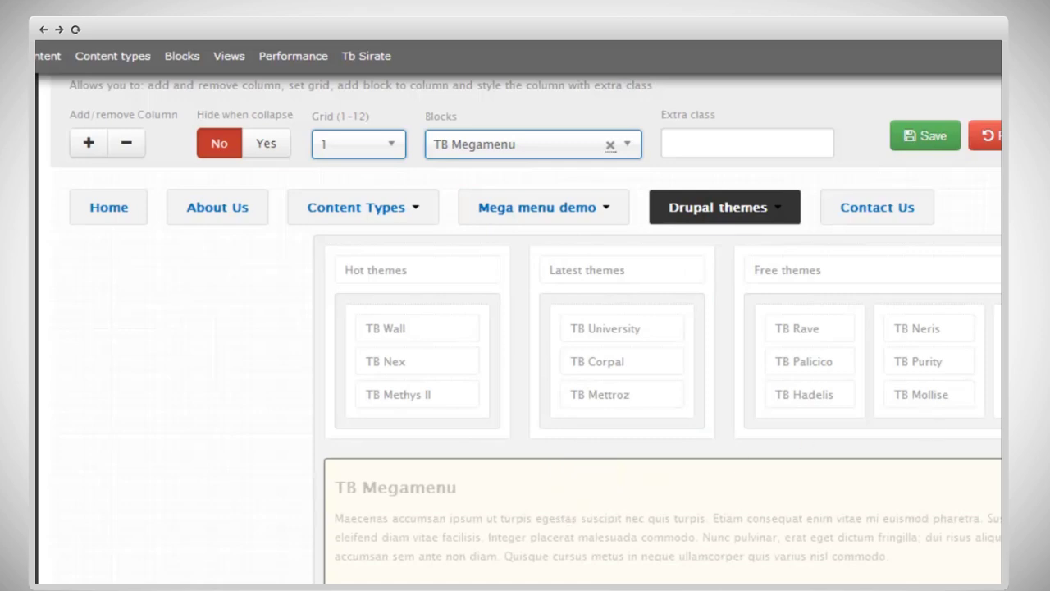
scroll(525, 328, up, 2)
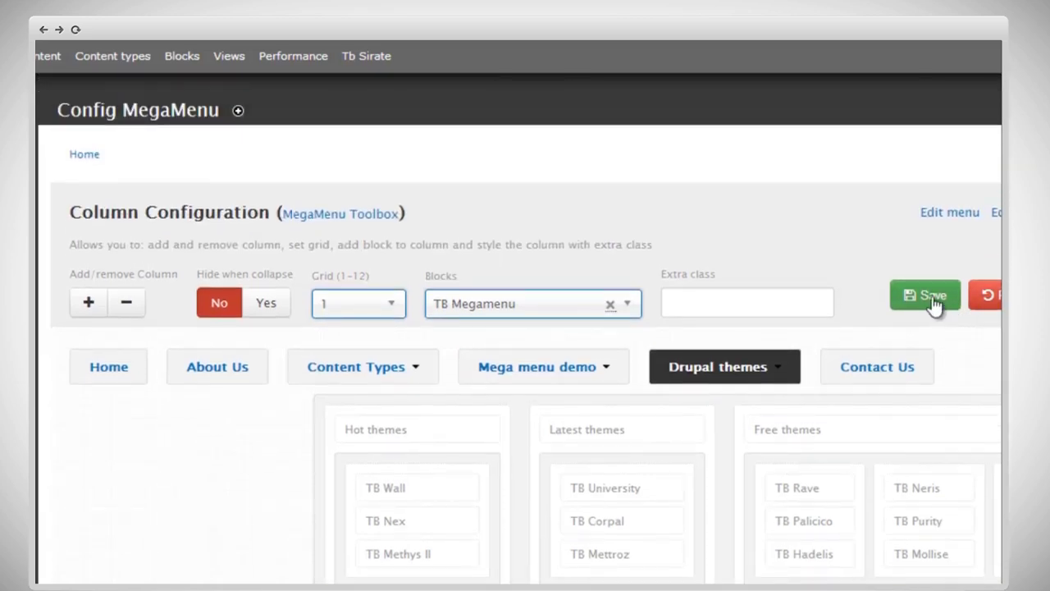
- Save the mega menu and reload the site to preview the Drupal themes dropdown
click(934, 302)
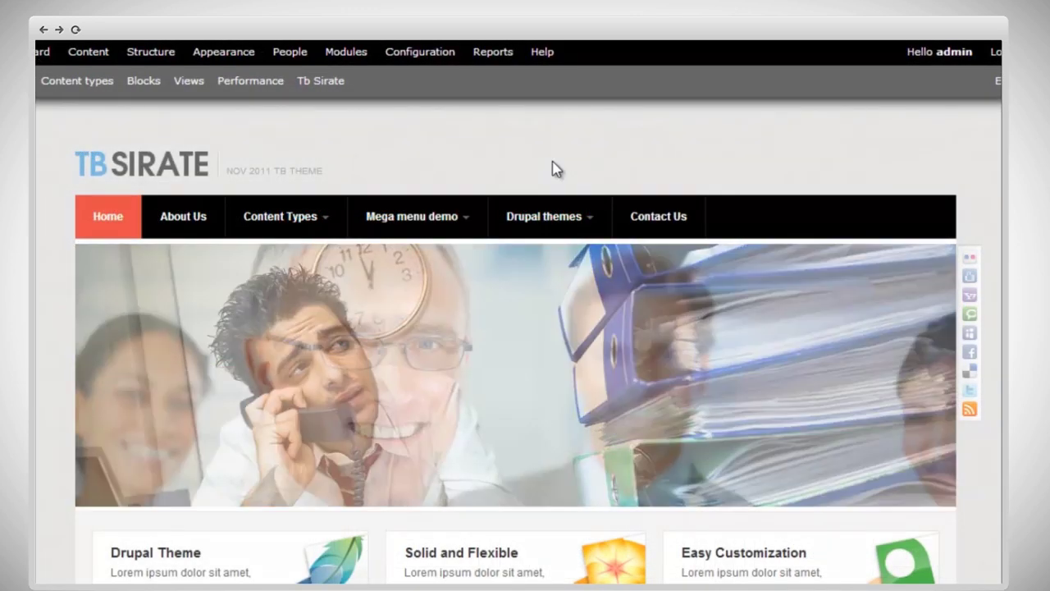
right_click(553, 164)
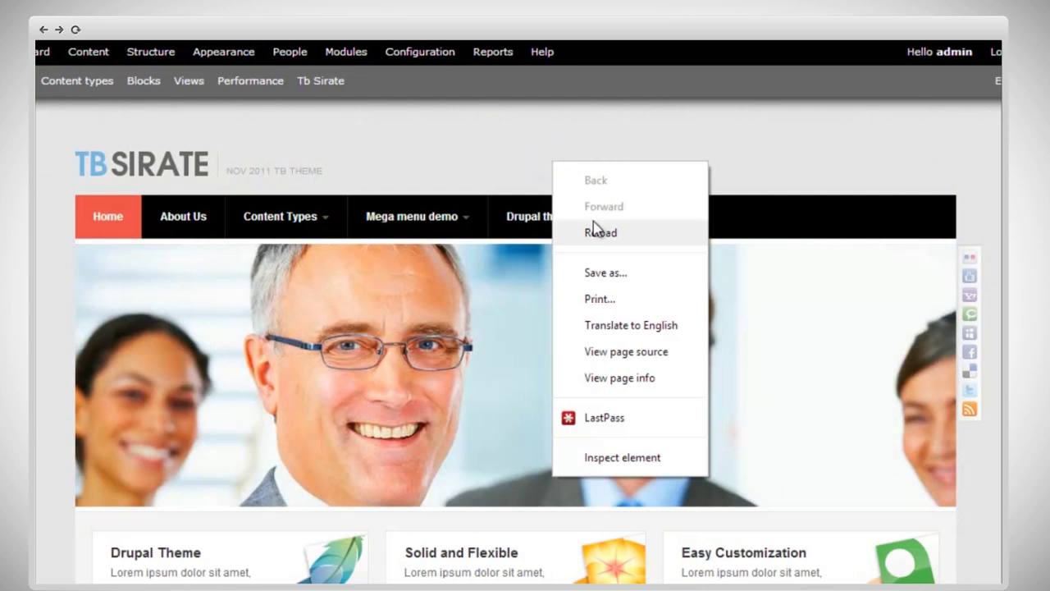
click(600, 233)
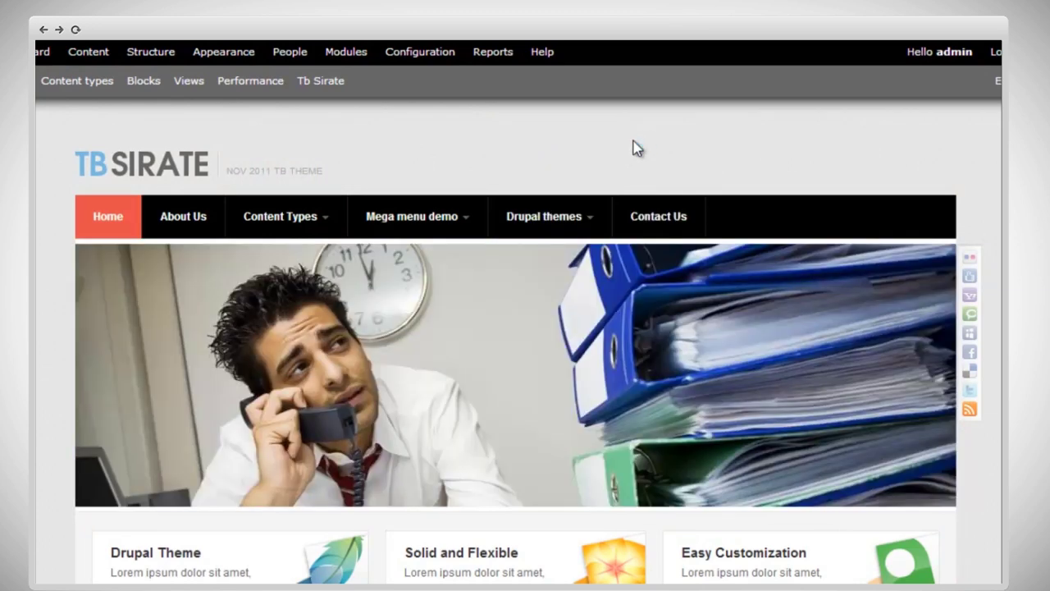
mouse_move(588, 225)
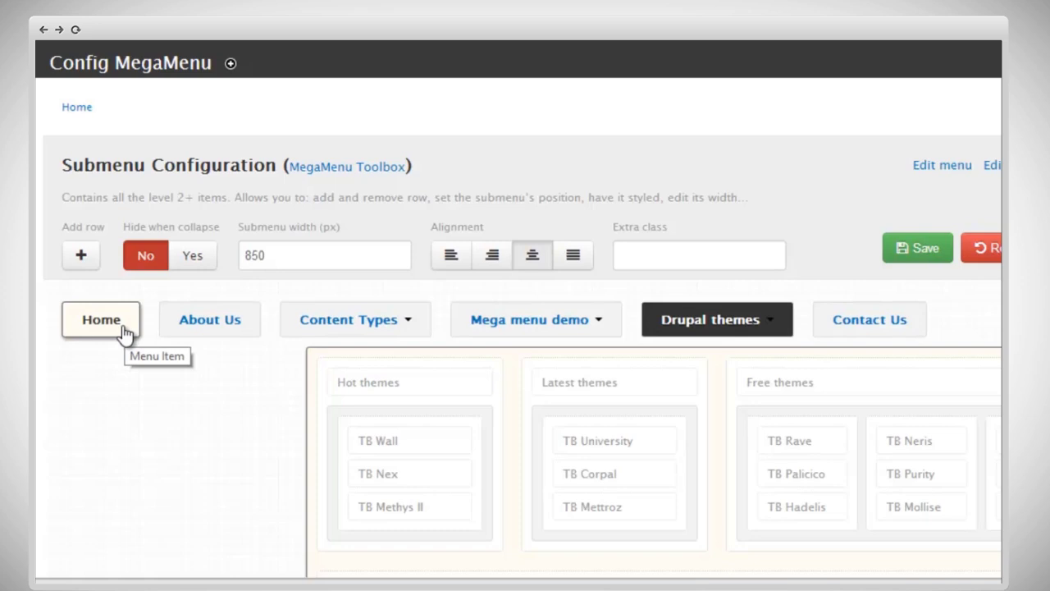
- Give the Home item the icon-home icon, and try a 'Homepage' caption before clearing it
click(123, 332)
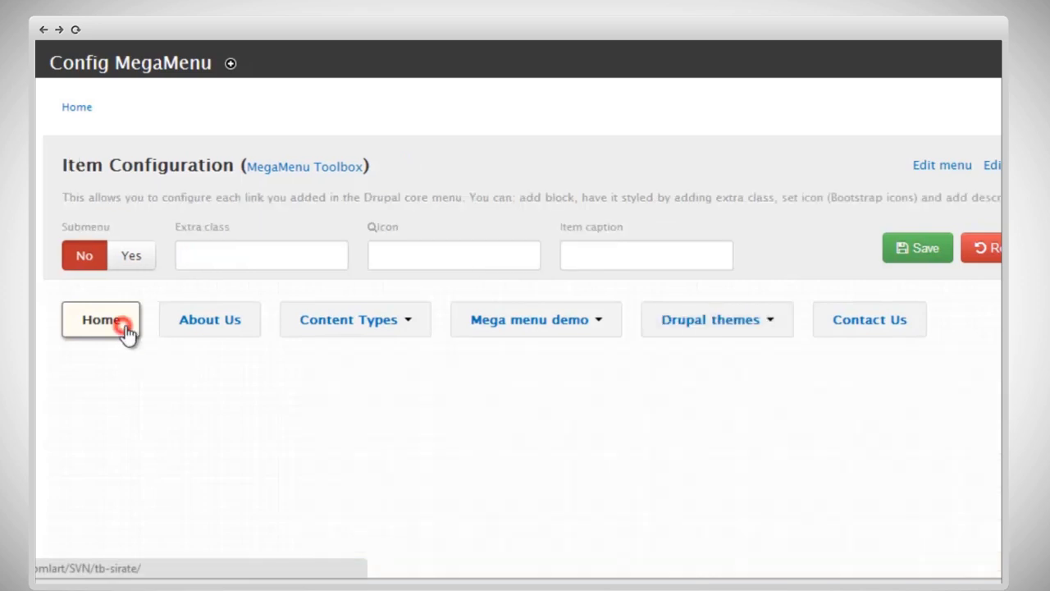
click(436, 257)
text(icon-home)
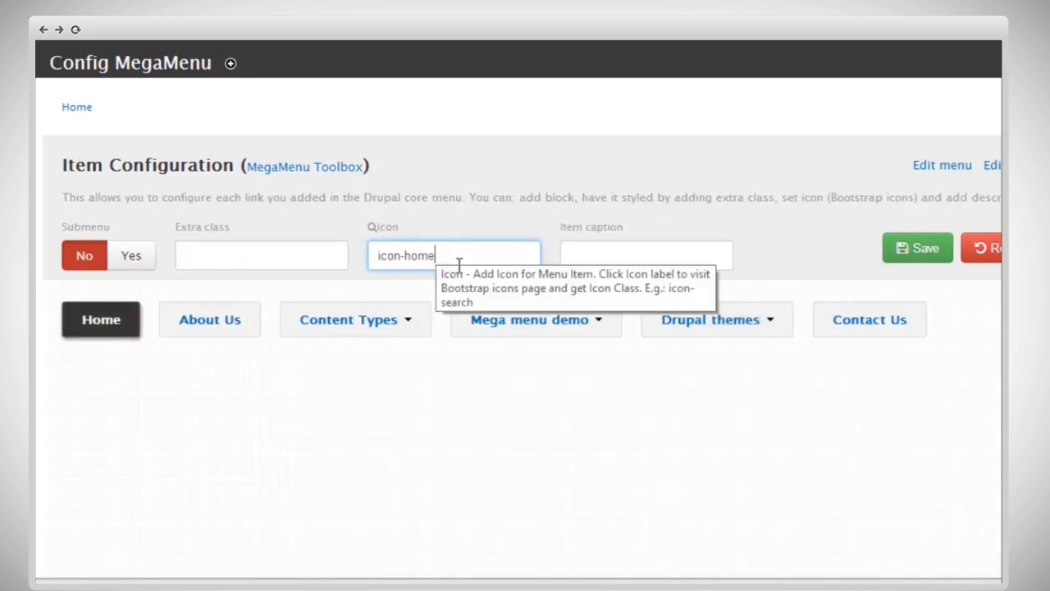
click(88, 327)
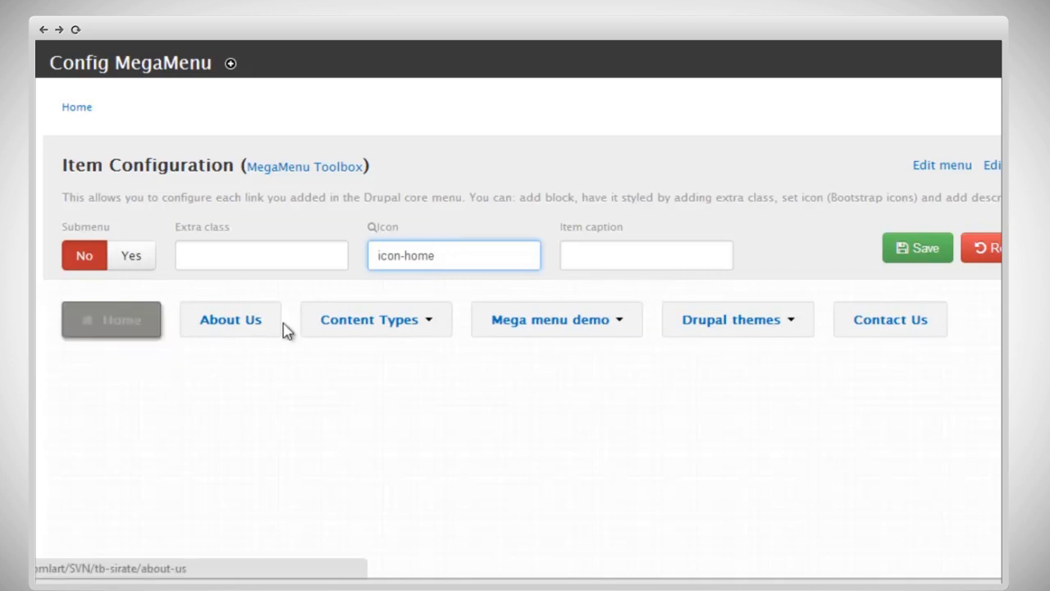
click(624, 257)
text(Ho)
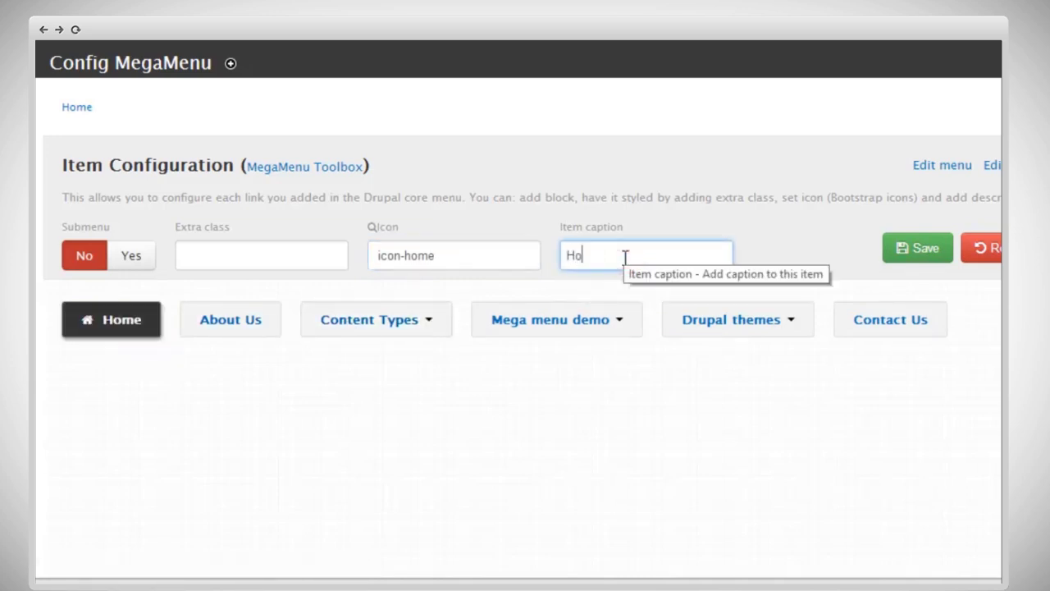
text(mepage)
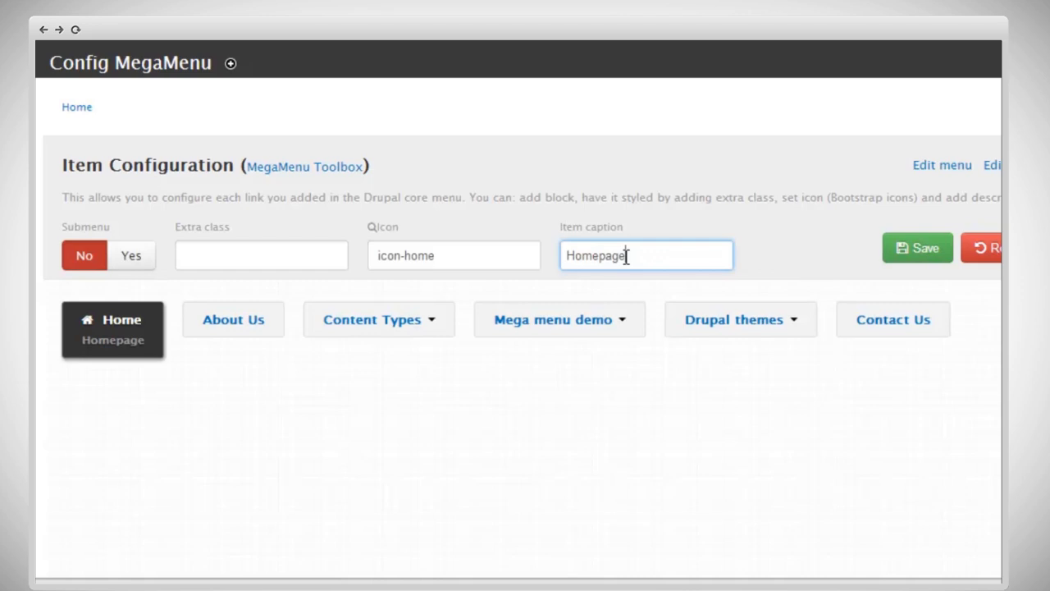
key(BackSpace)
key(BackSpace)
key(BackSpace)
key(BackSpace)
key(BackSpace)
key(BackSpace)
key(BackSpace)
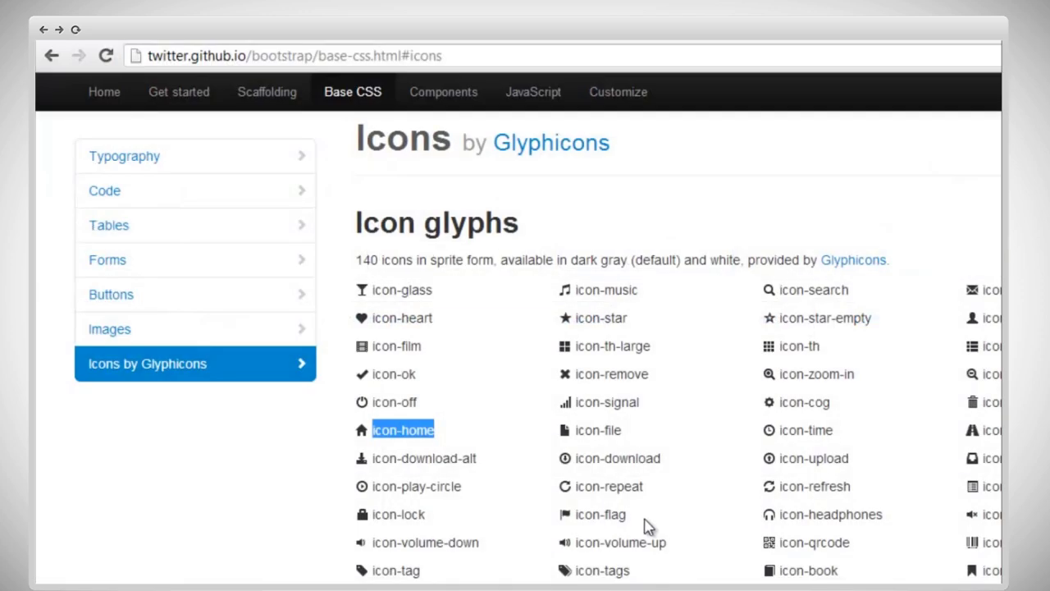
- Select the icon-flag class name in the Bootstrap Glyphicons list
drag(629, 517, 580, 524)
key(ctrl+c)
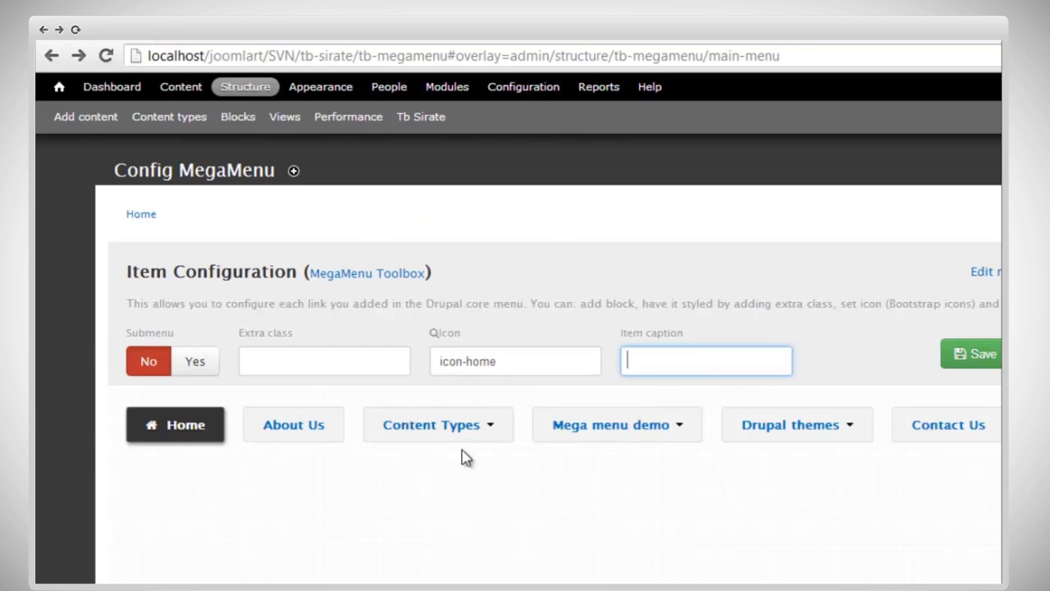
- Give About Us the icon-flag icon, save, and reload the front-end site
click(276, 431)
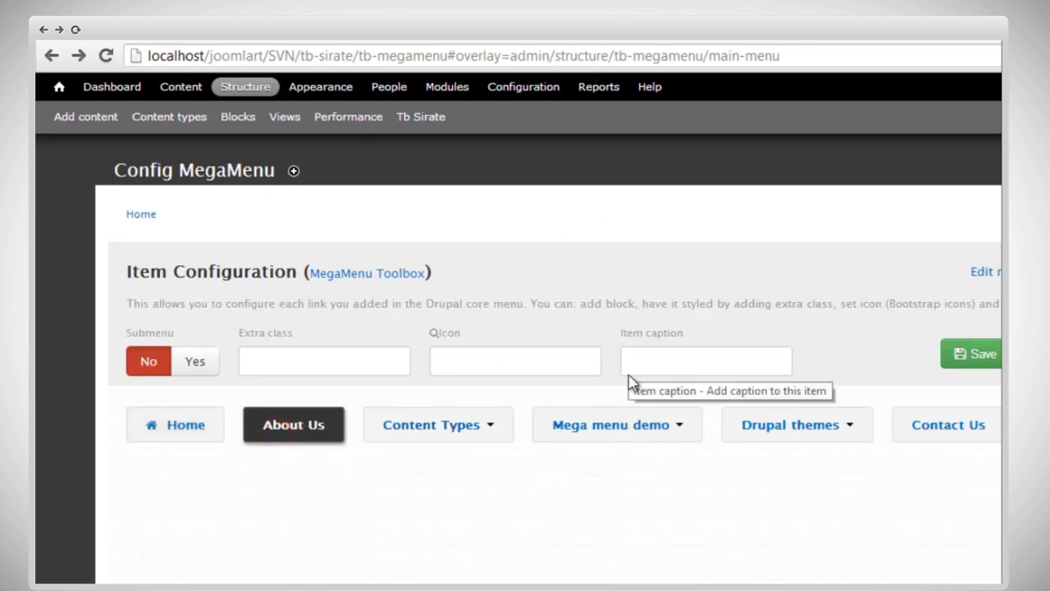
click(507, 368)
key(ctrl+v)
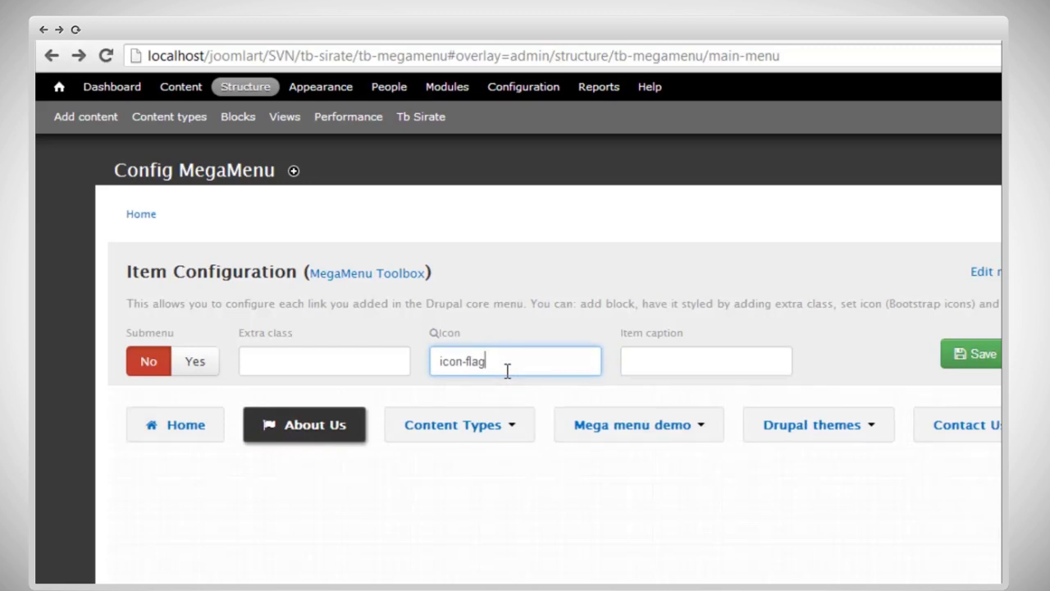
click(968, 359)
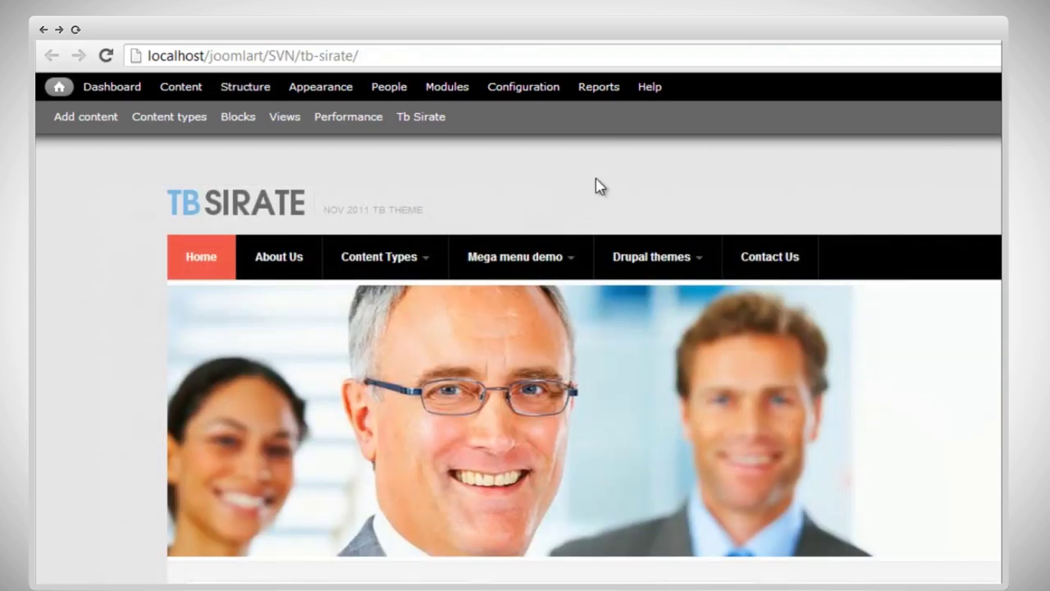
right_click(597, 179)
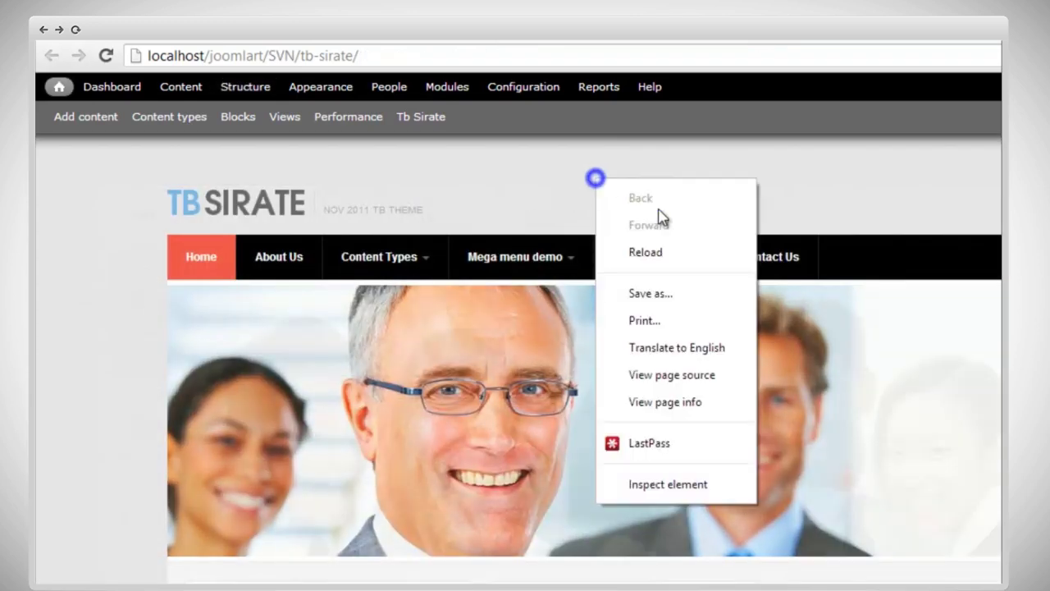
click(688, 252)
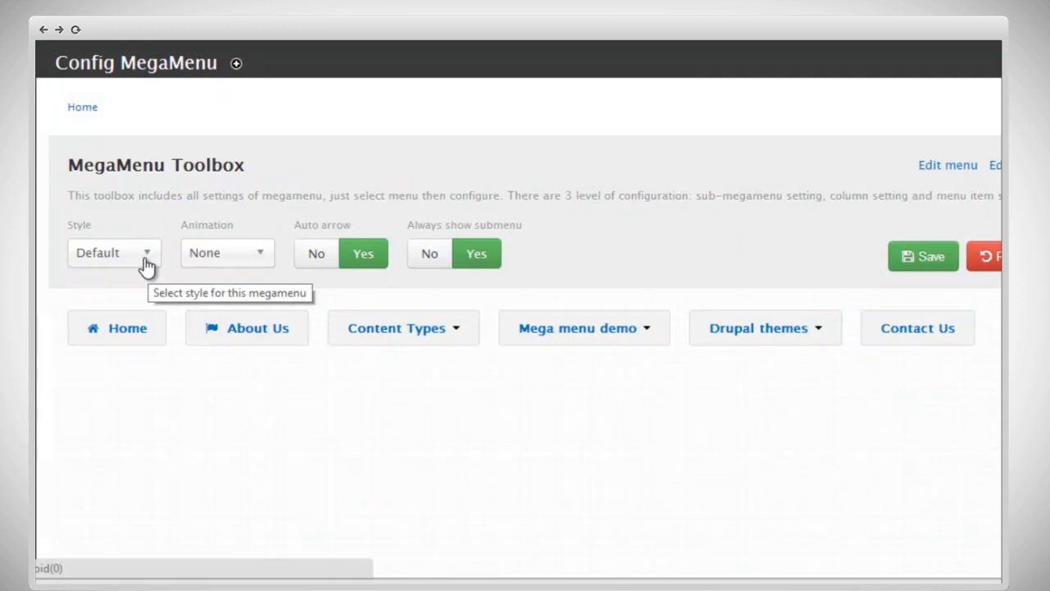
- Set Black style, Fading animation, 300 ms delay and 500 ms duration, then save
click(146, 261)
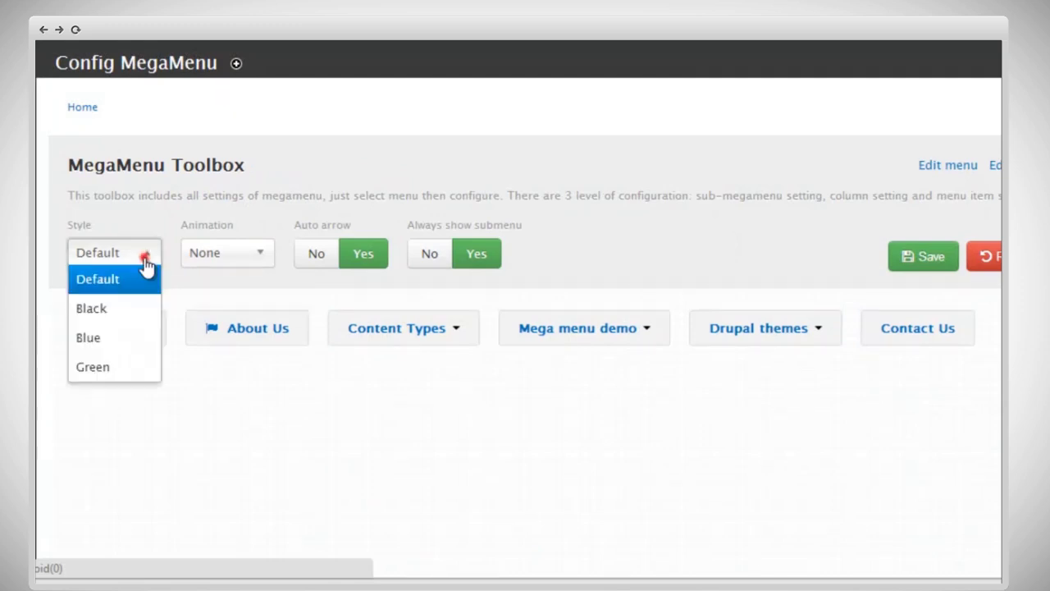
click(136, 310)
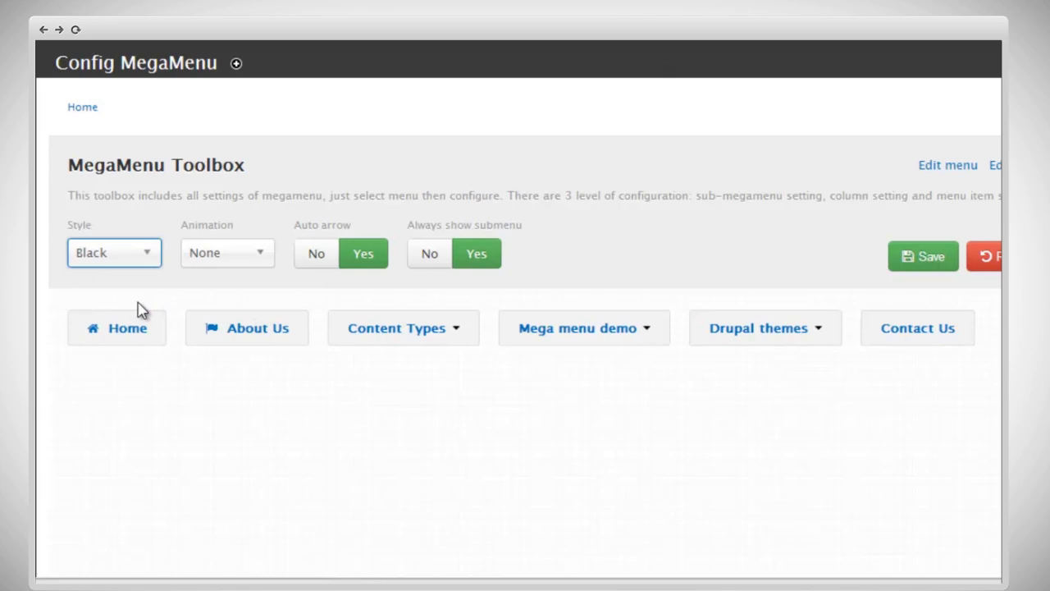
click(223, 261)
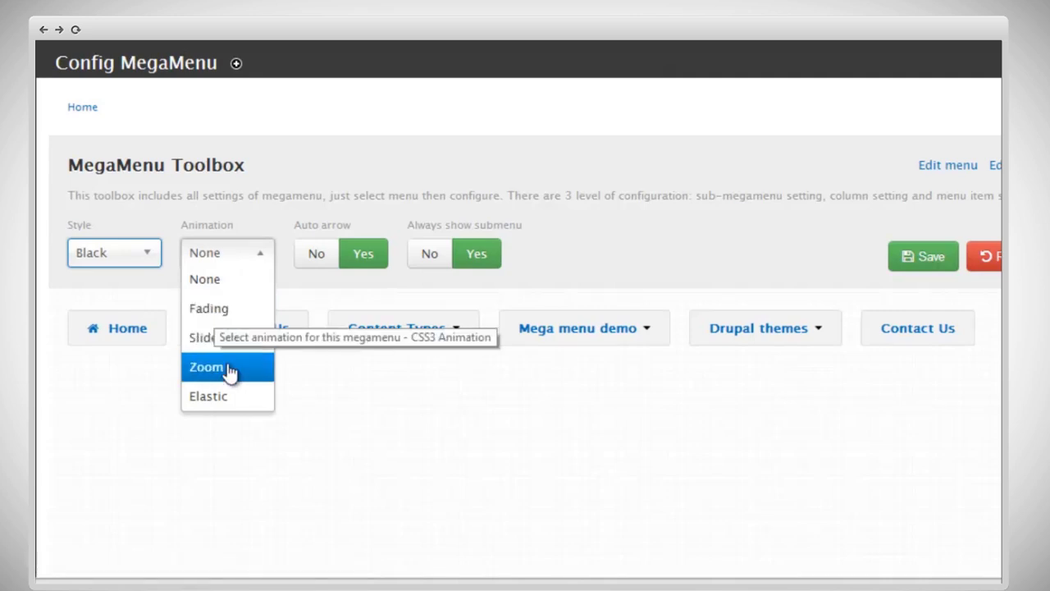
click(218, 313)
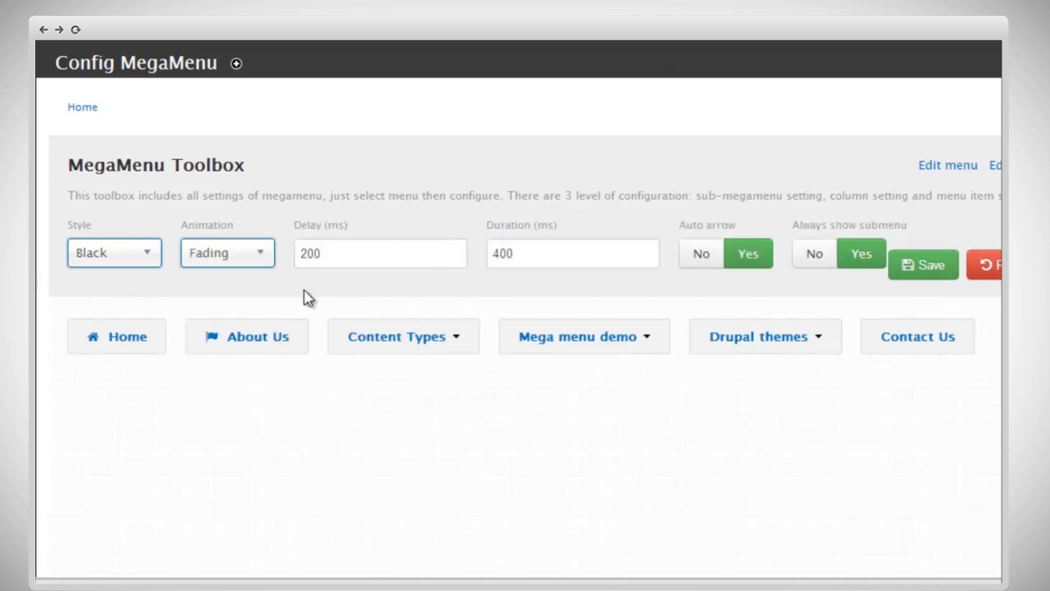
drag(339, 252, 300, 250)
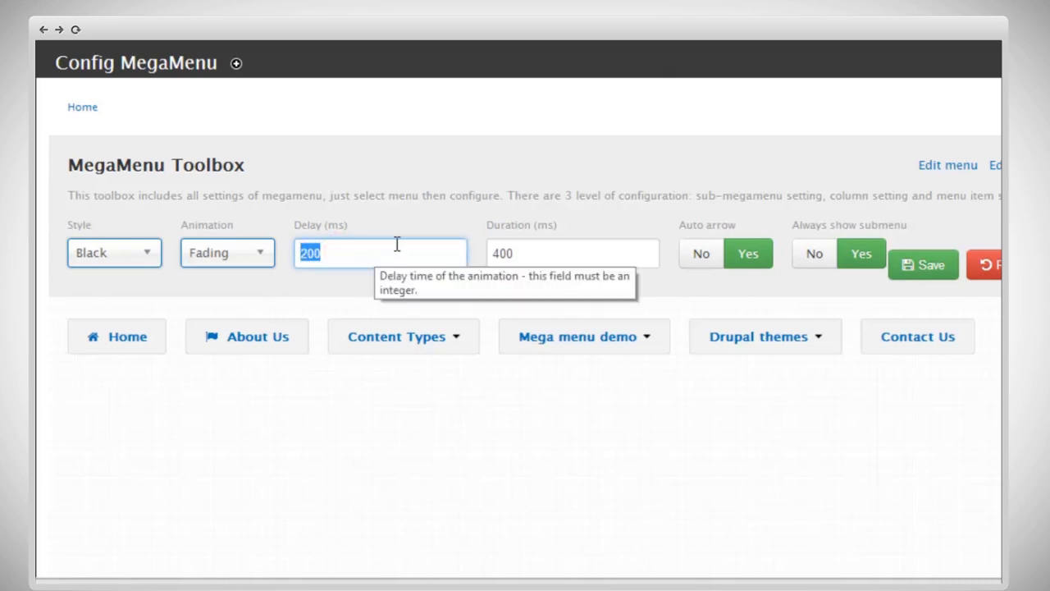
text(300)
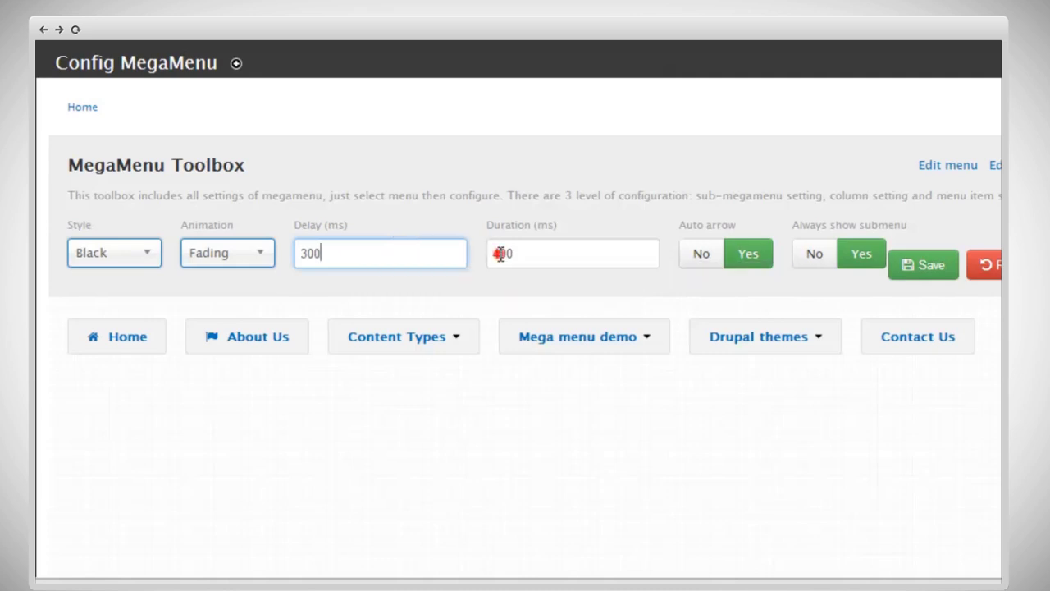
drag(494, 253, 503, 256)
text(5)
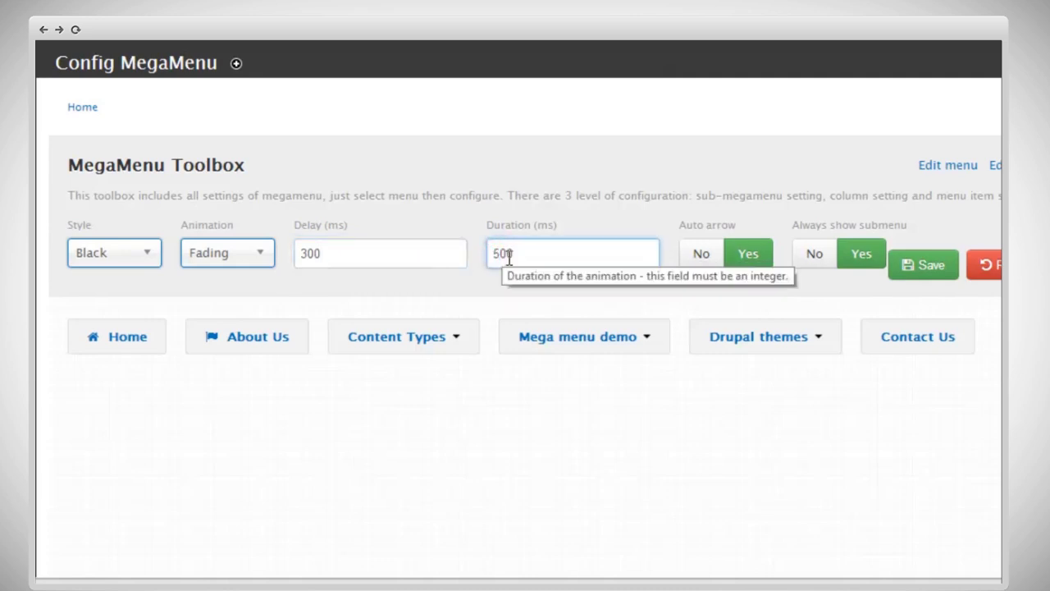
click(915, 278)
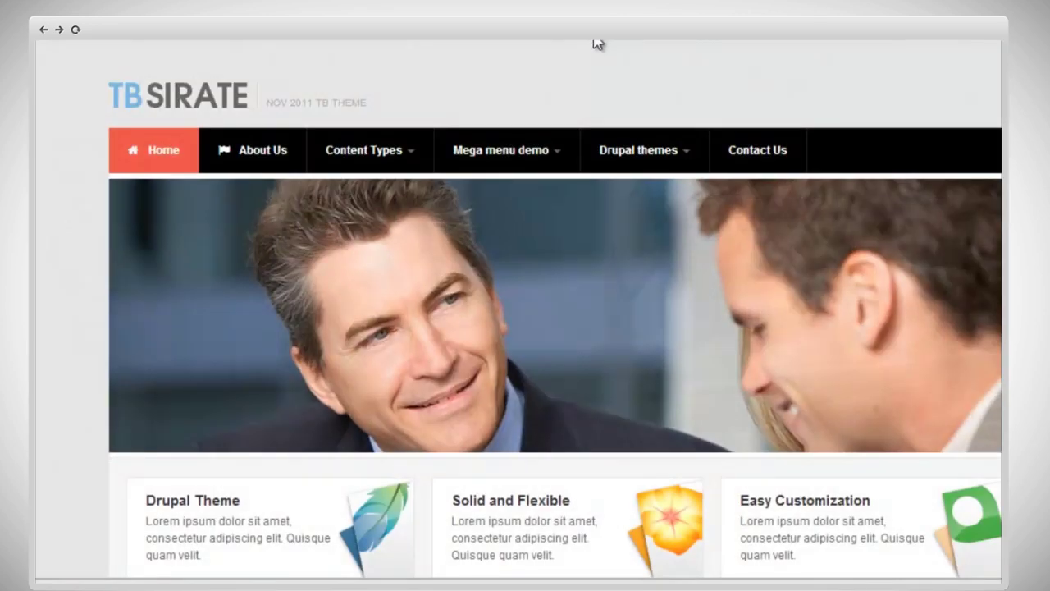
right_click(597, 42)
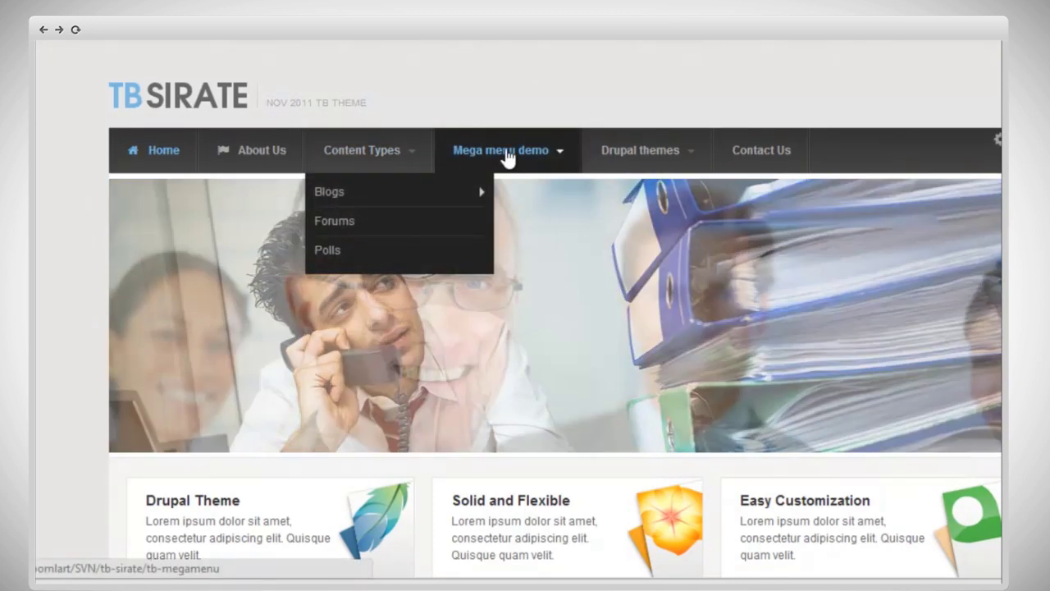
- Preview the black fading Mega menu demo and Drupal themes dropdowns on the front end
mouse_move(509, 157)
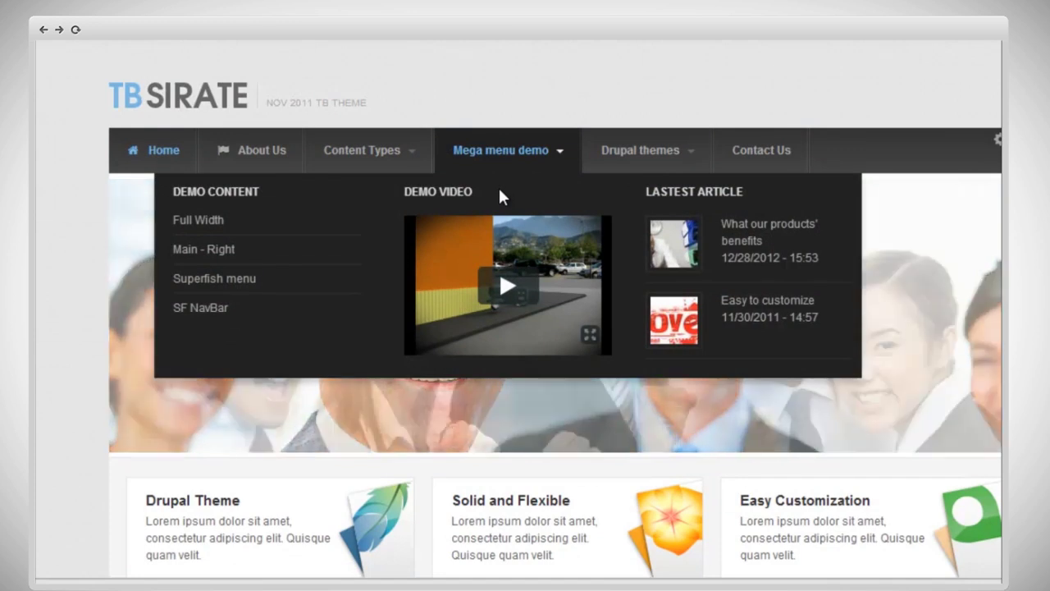
mouse_move(618, 171)
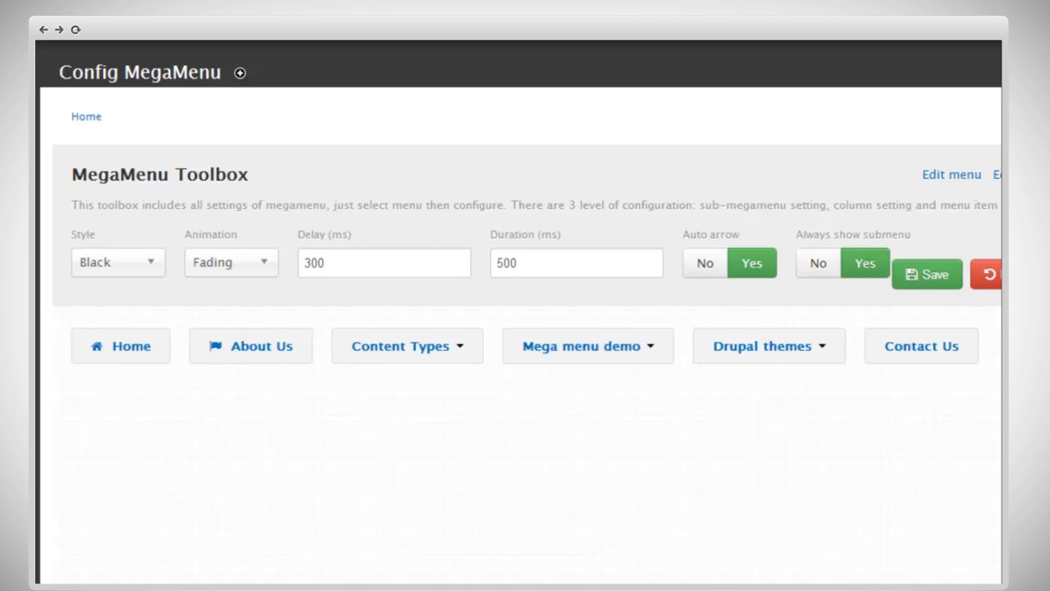
- Hide the Demo video and Lastest Article columns on collapse, and set Always show submenu to Yes
click(701, 466)
click(618, 354)
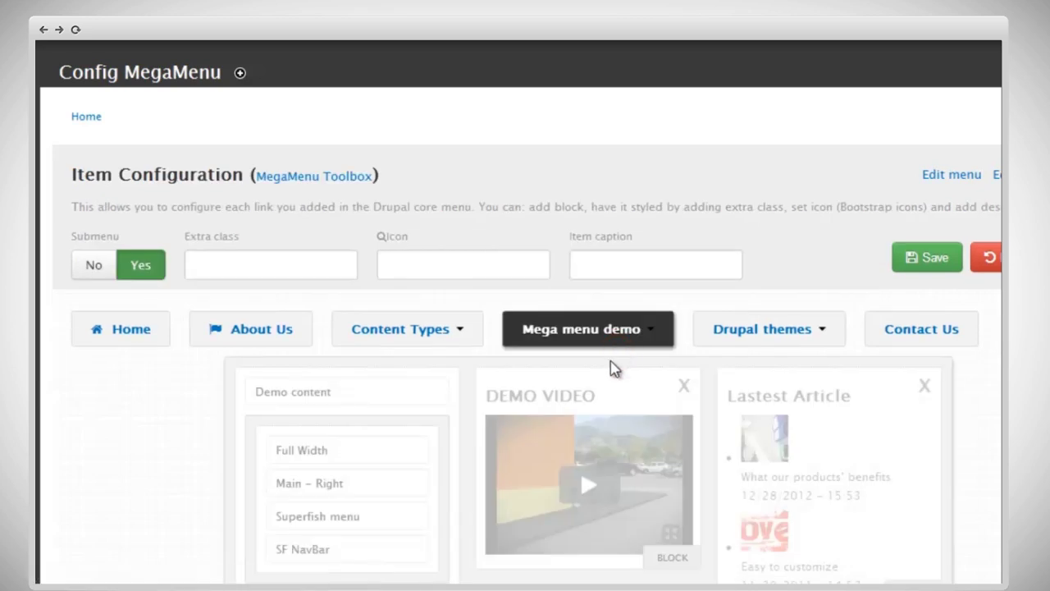
click(604, 393)
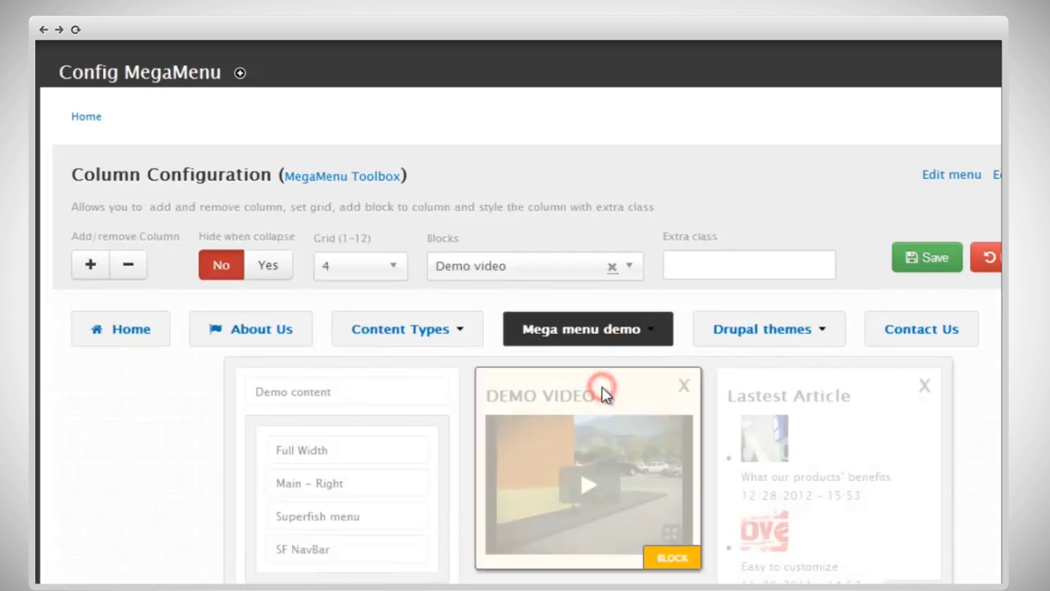
click(280, 263)
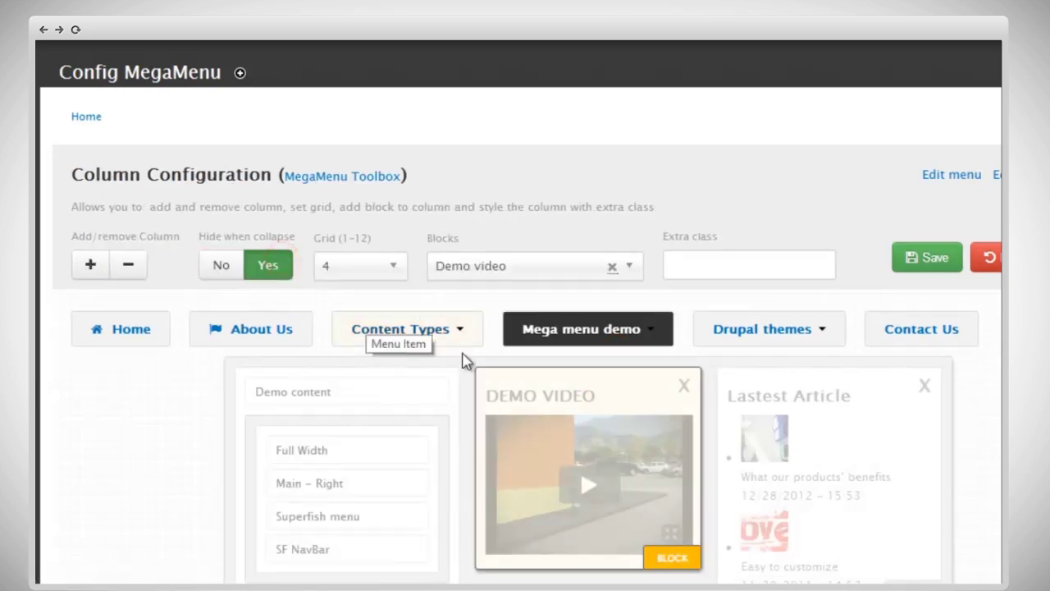
click(732, 433)
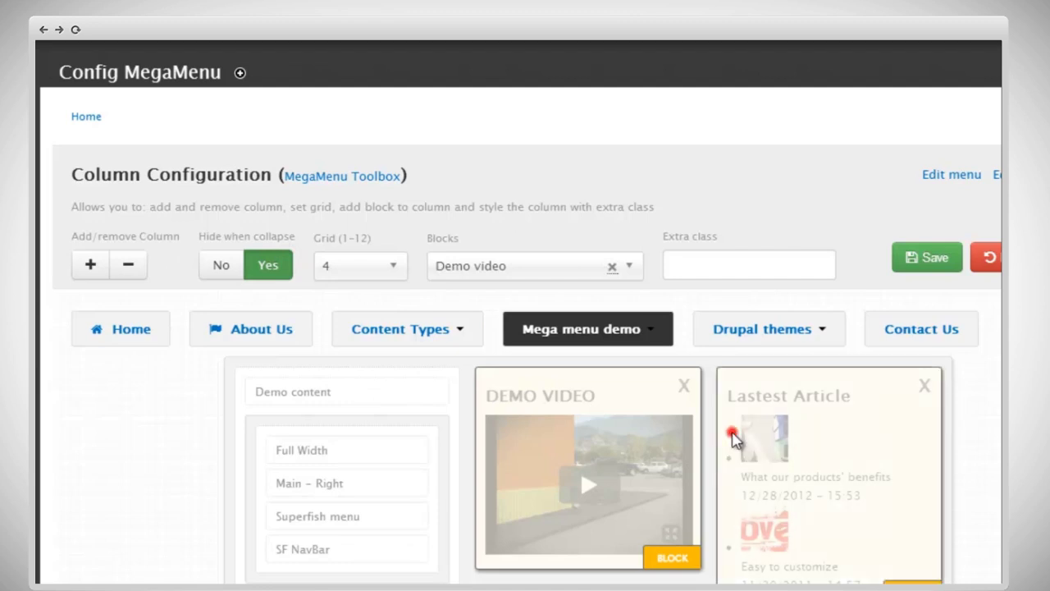
click(277, 265)
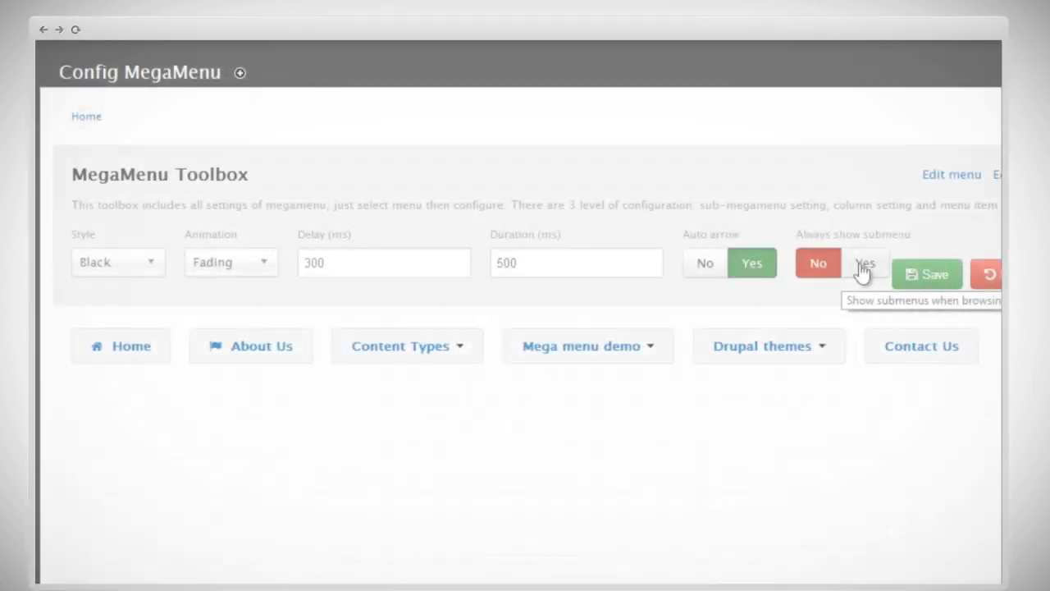
click(862, 266)
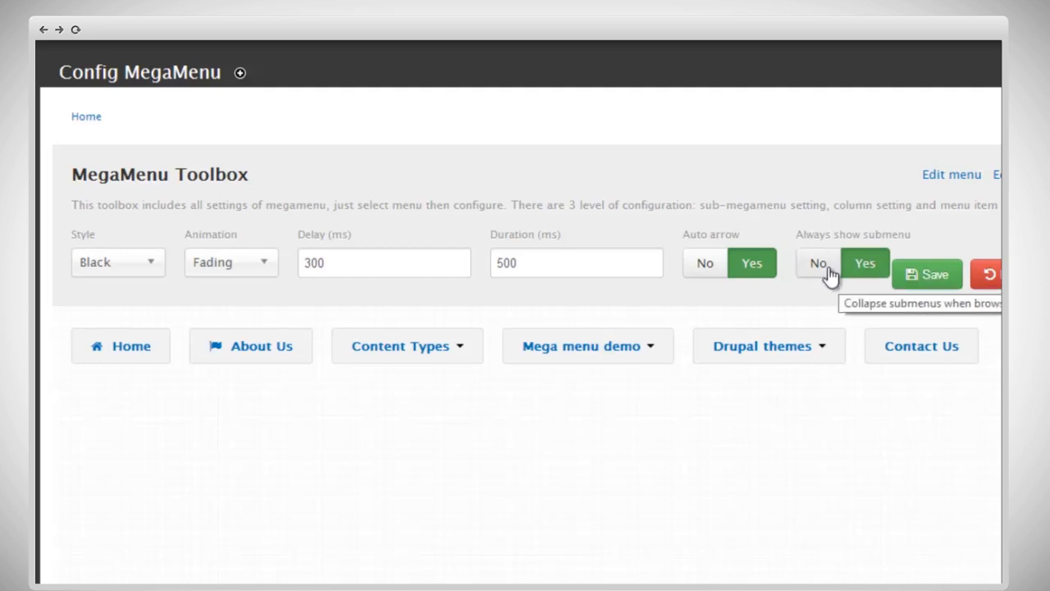
- Switch Always show submenu back to No and save the mega menu settings
click(828, 274)
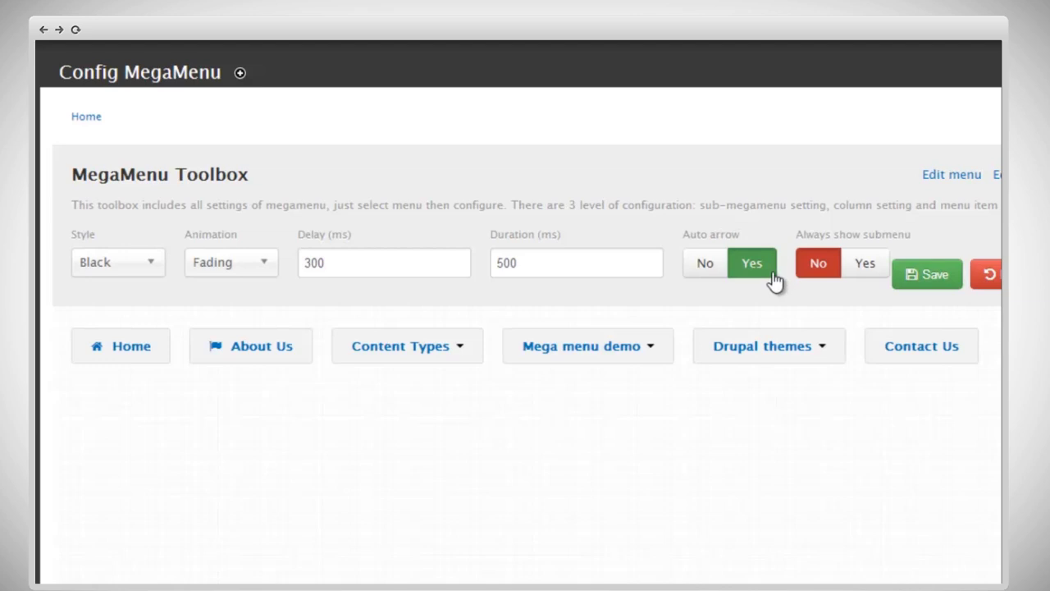
click(913, 279)
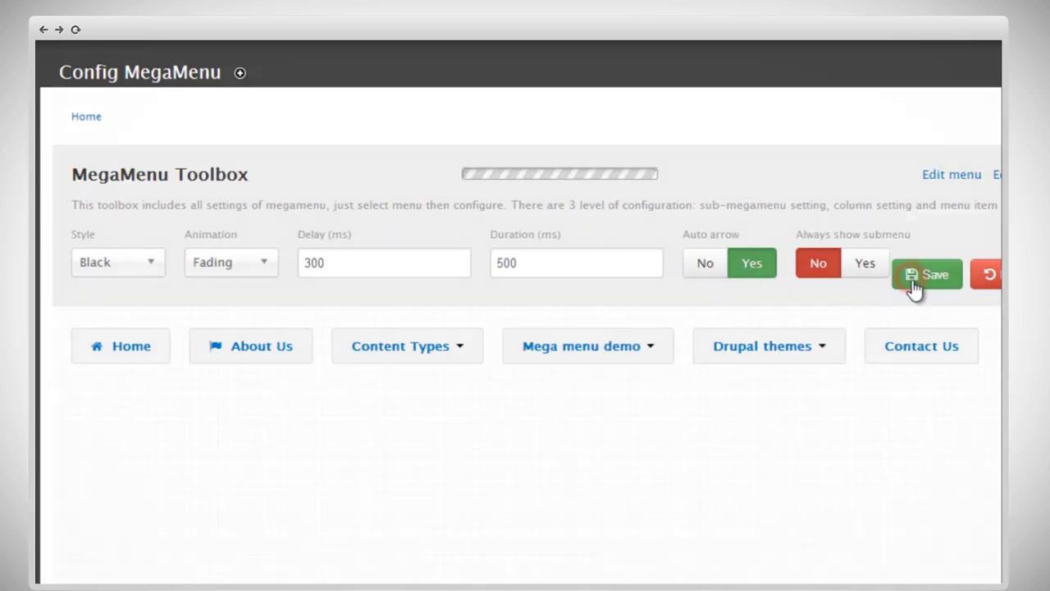